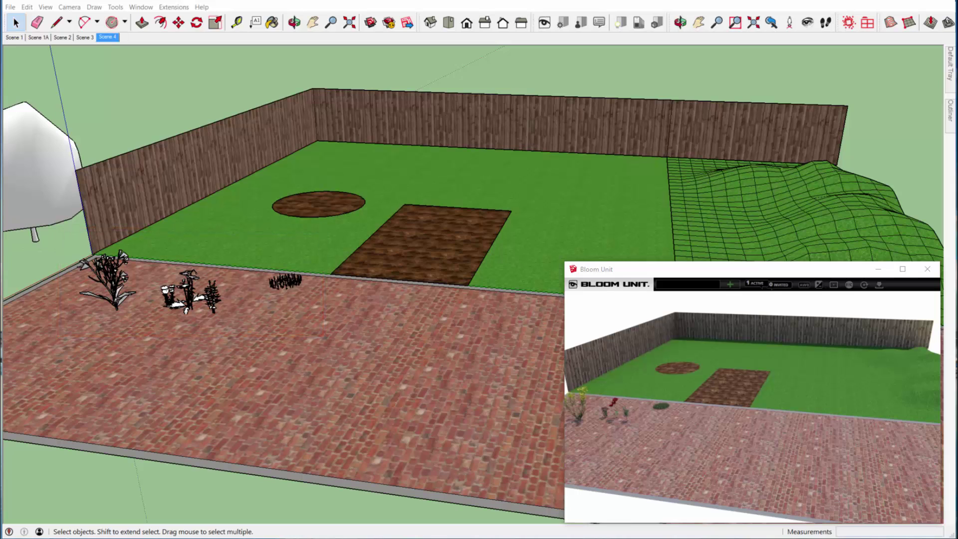
Check the placeholder flower's and white tree's library entries in Bloom Unit Component Manager, then close it
click(656, 23)
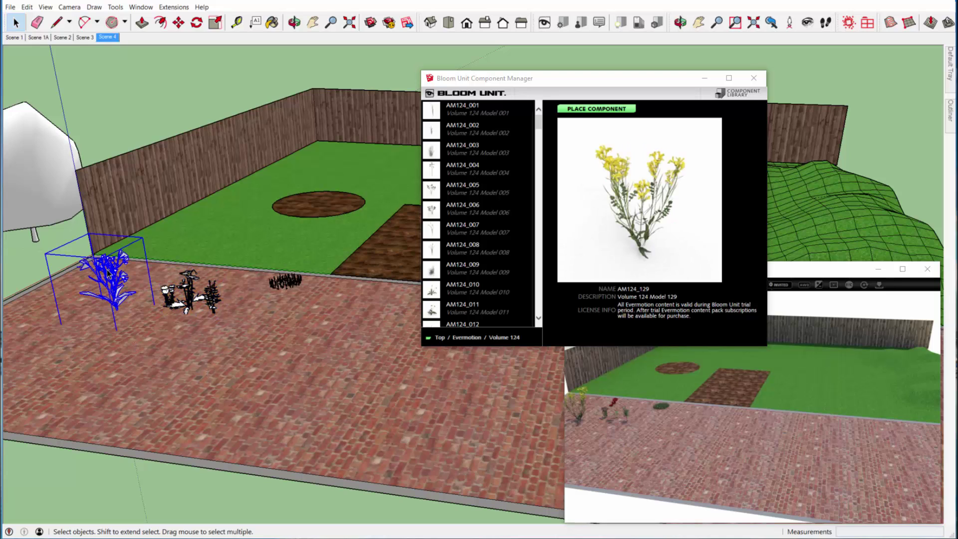
click(30, 201)
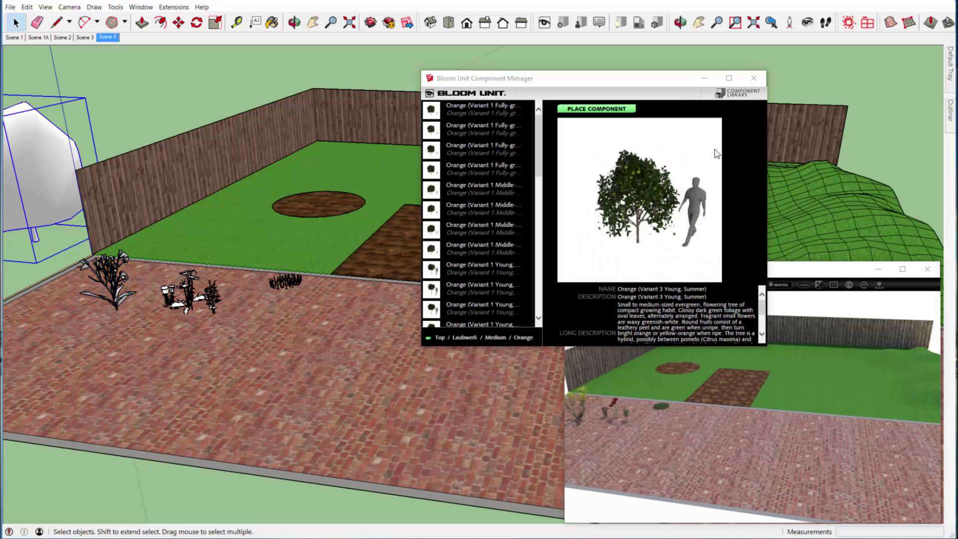
click(753, 79)
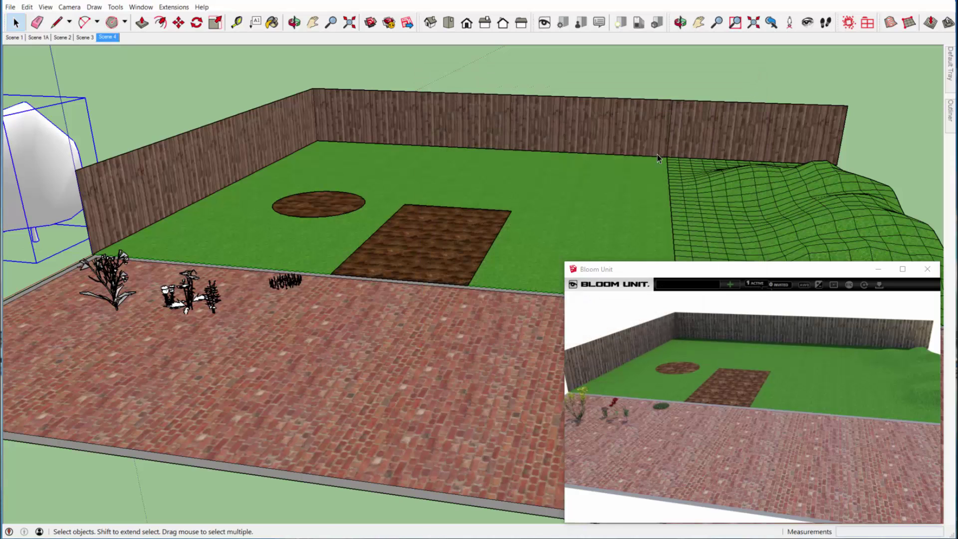
Go to Scene 1, the close-up of the grass clump on the brick paving
click(13, 37)
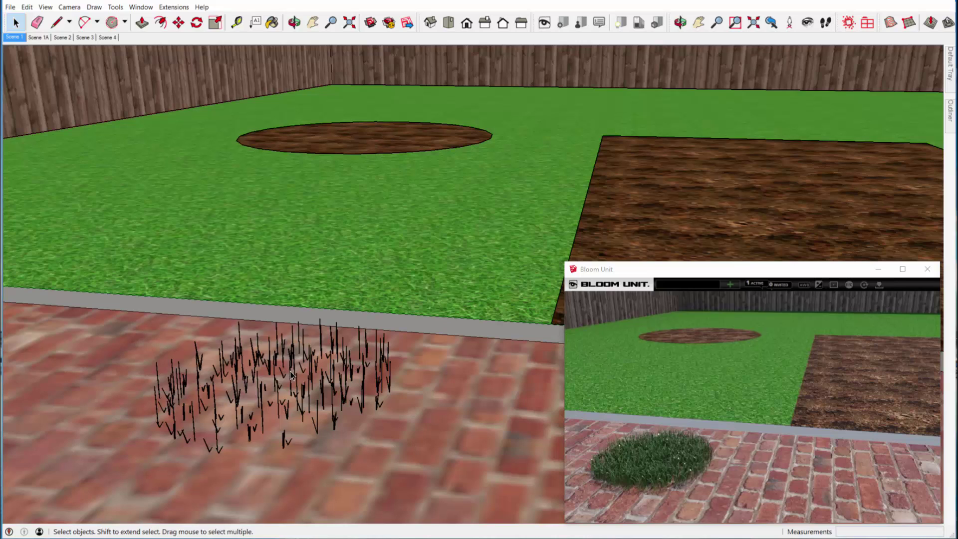
Inside the grass component, draw a hexagon of about 0.27m radius centred on its origin
click(292, 374)
double_click(307, 398)
click(111, 22)
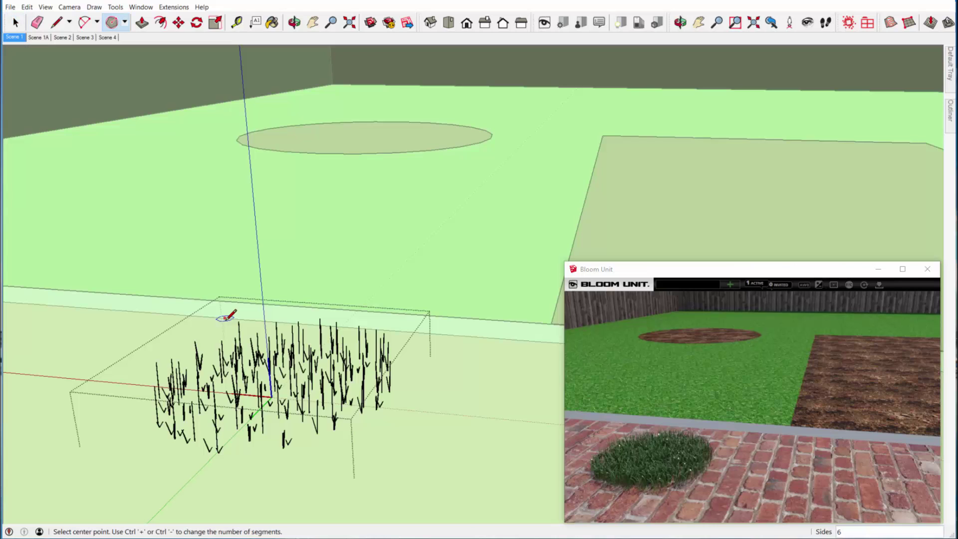
click(270, 397)
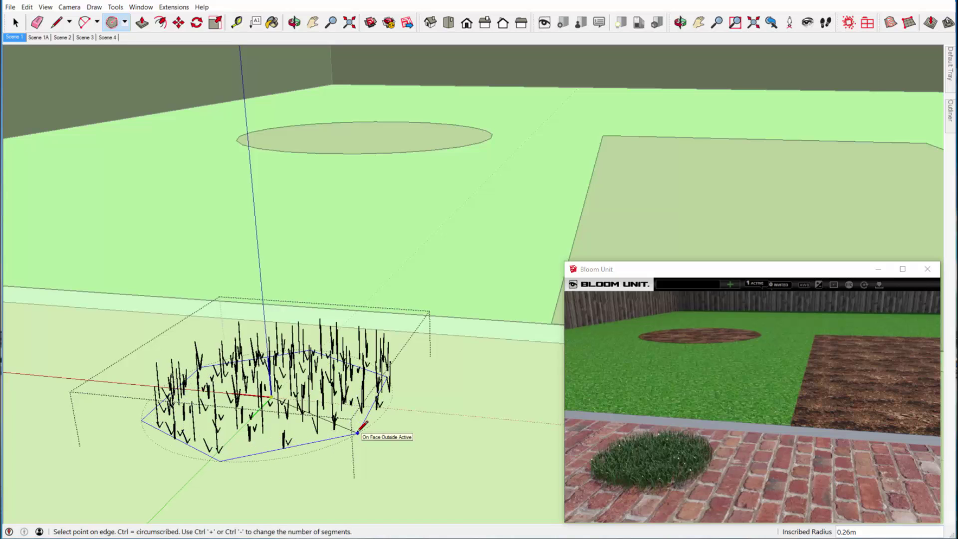
click(360, 434)
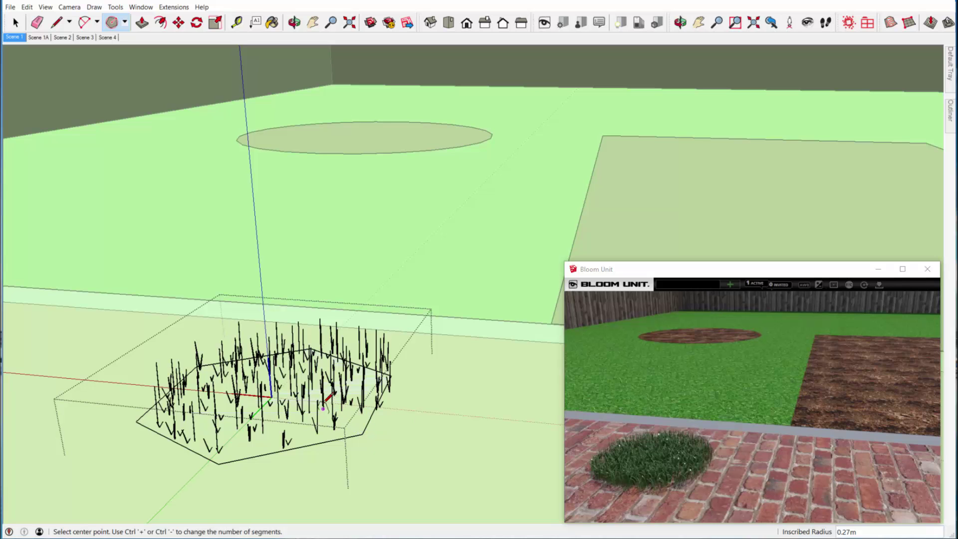
Delete all the grass blades from Scene 1A's side view, then return to Scene 1
click(34, 37)
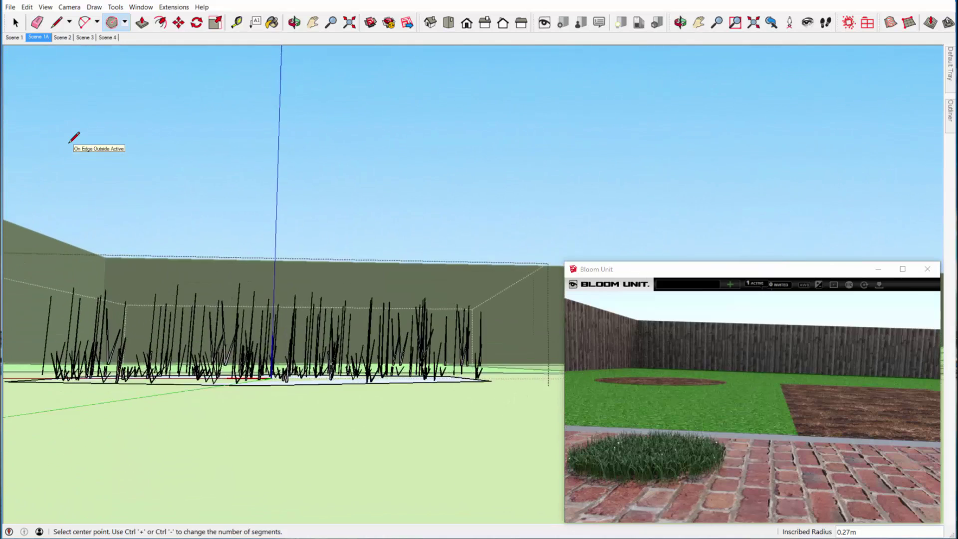
key(space)
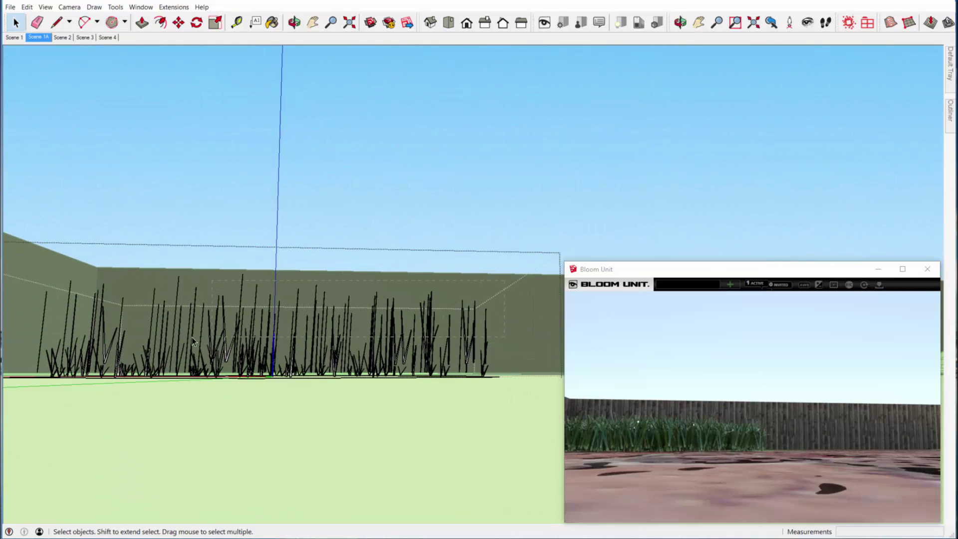
click(26, 357)
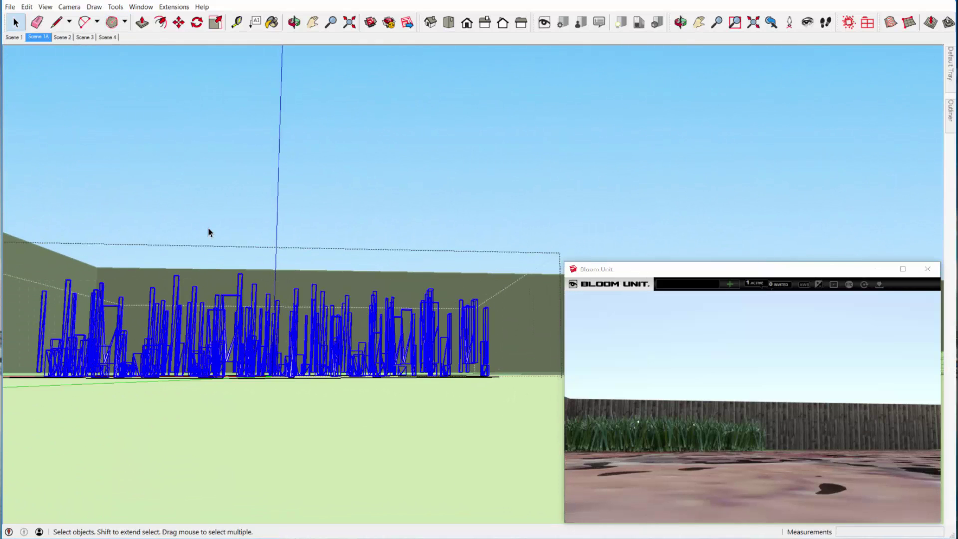
key(Delete)
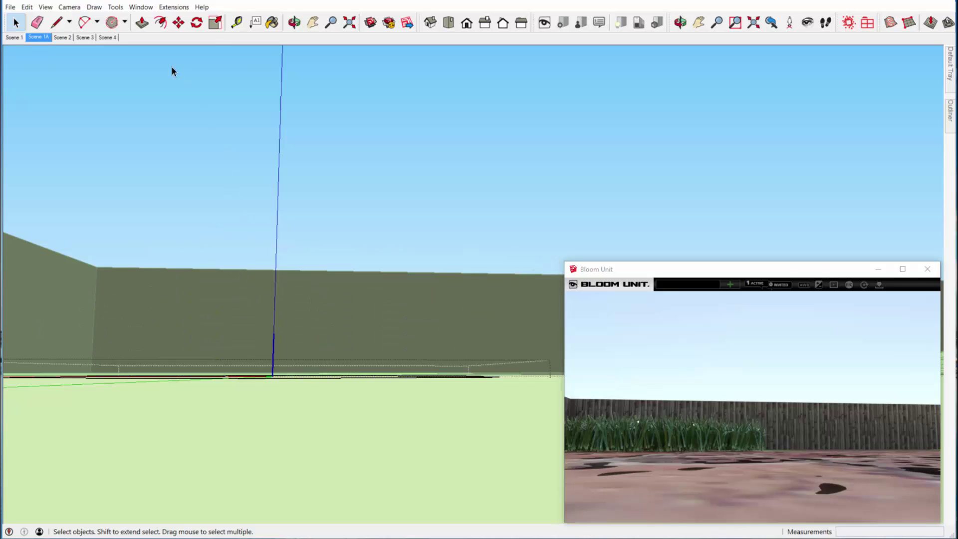
click(11, 39)
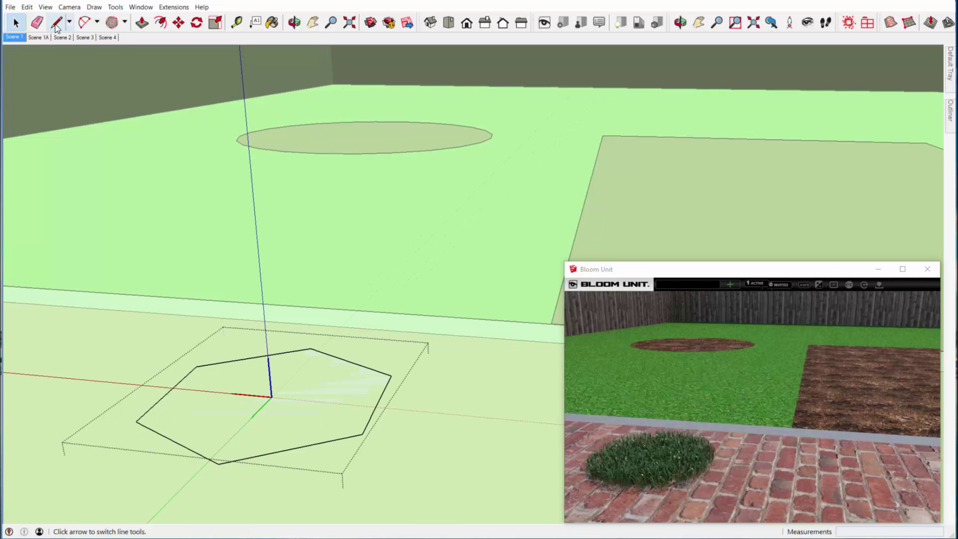
Draw a short vertical line, about 0.07m, up from the component origin
click(56, 22)
click(273, 397)
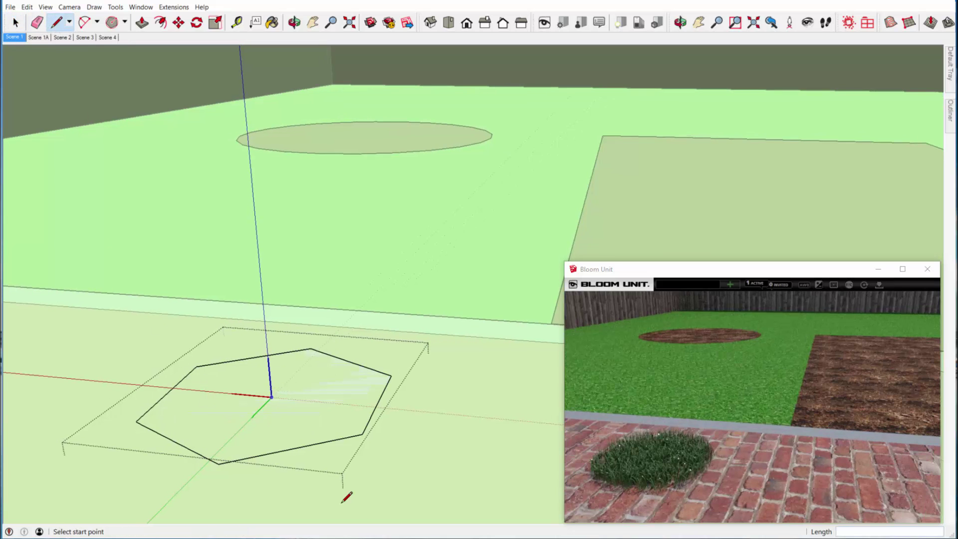
click(269, 368)
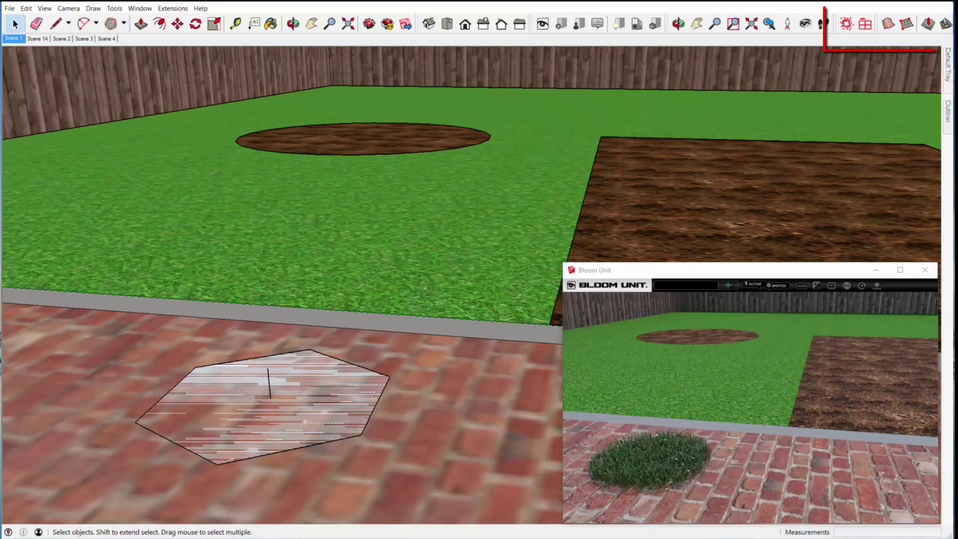
Launch Skatter and pick the lawn surface as host, adding LawnArea with 99 preview points
click(846, 24)
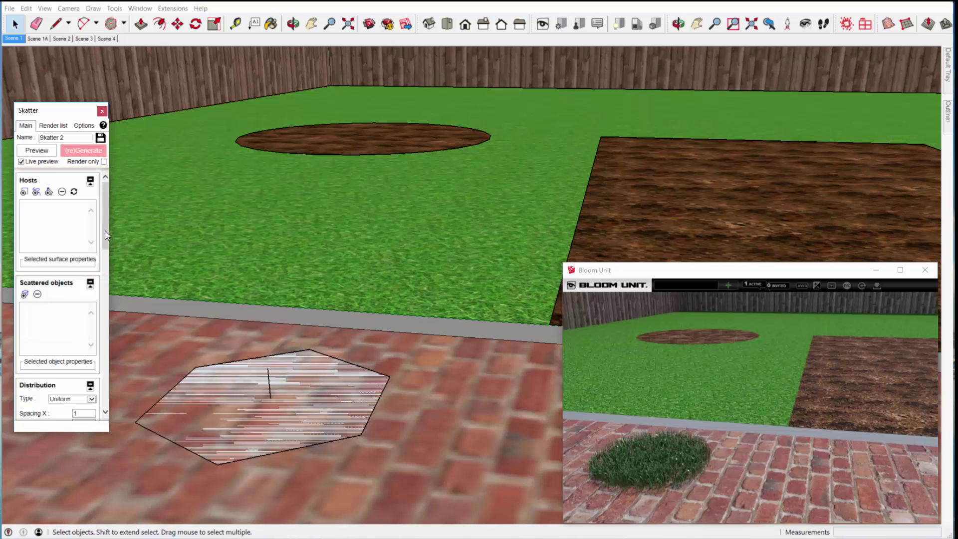
click(24, 192)
click(317, 290)
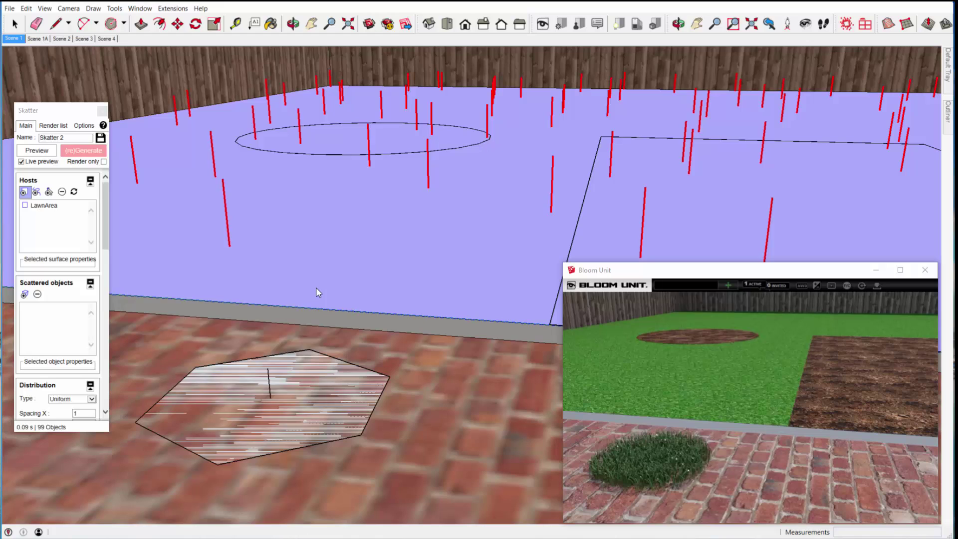
Add the rectangular and round soil beds as Skatter areas, GardenBed01 and GardenBed02
click(70, 229)
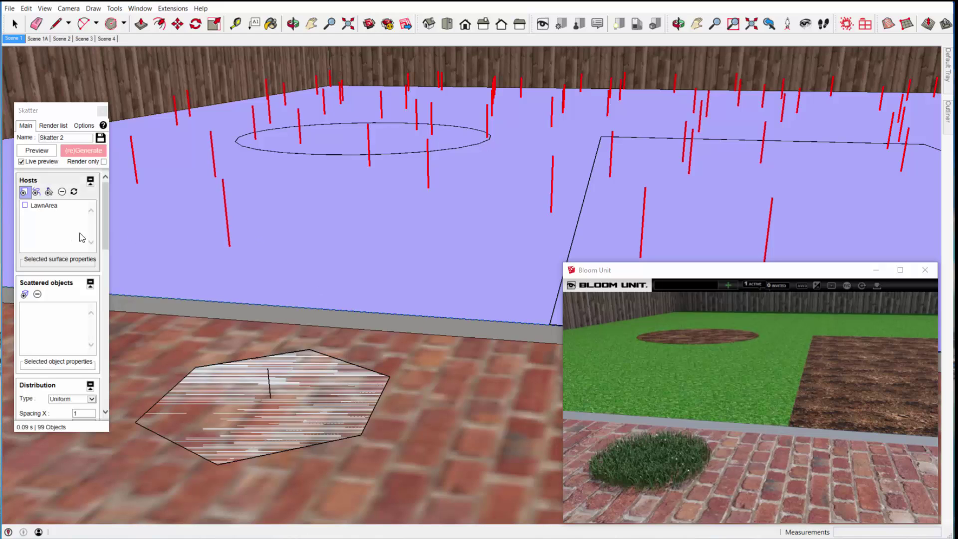
drag(104, 220, 105, 311)
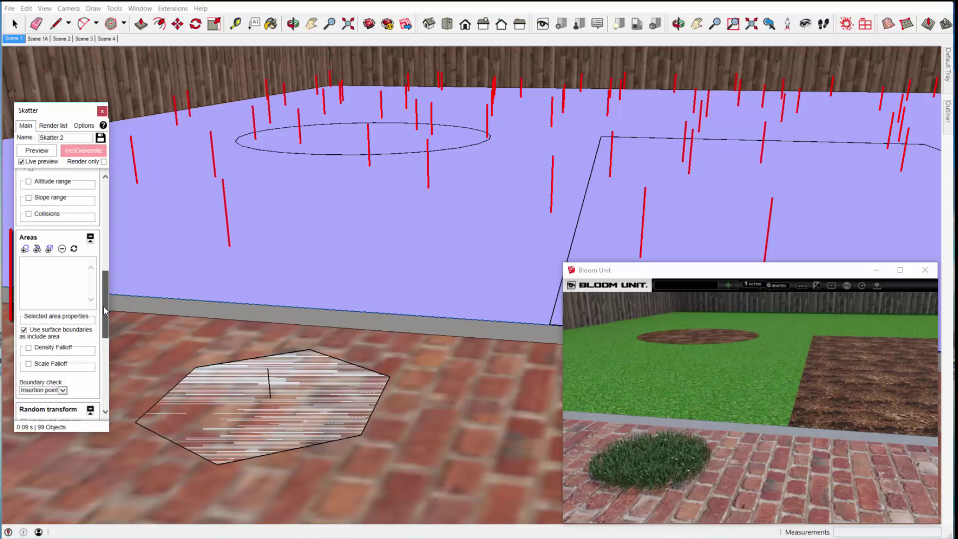
click(24, 249)
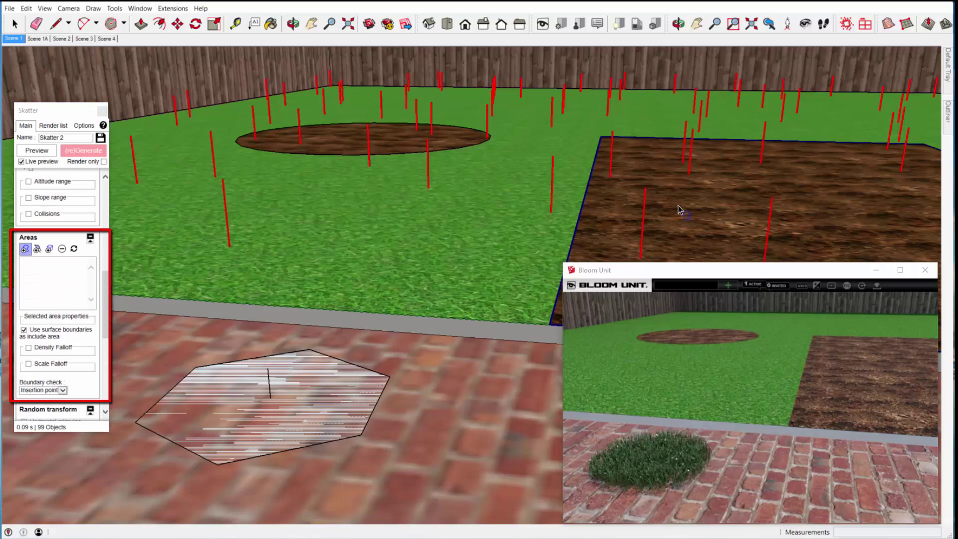
click(842, 261)
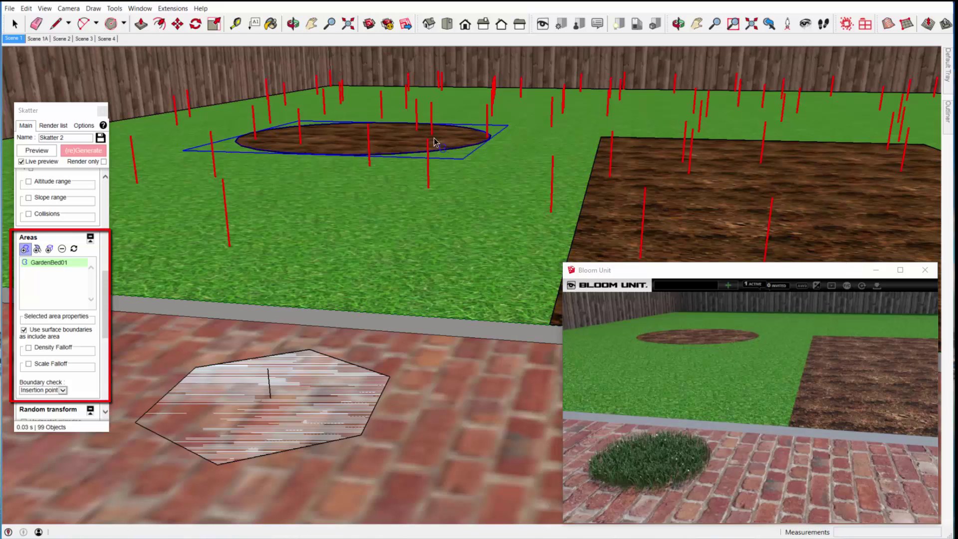
click(404, 138)
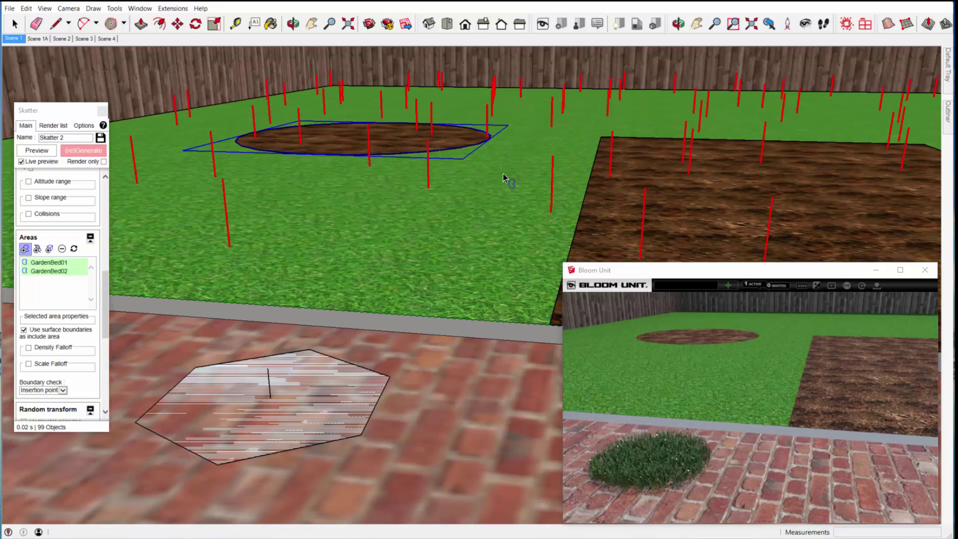
Set both GardenBed01 and GardenBed02 to Exclude, dropping the preview to 83 points
click(51, 263)
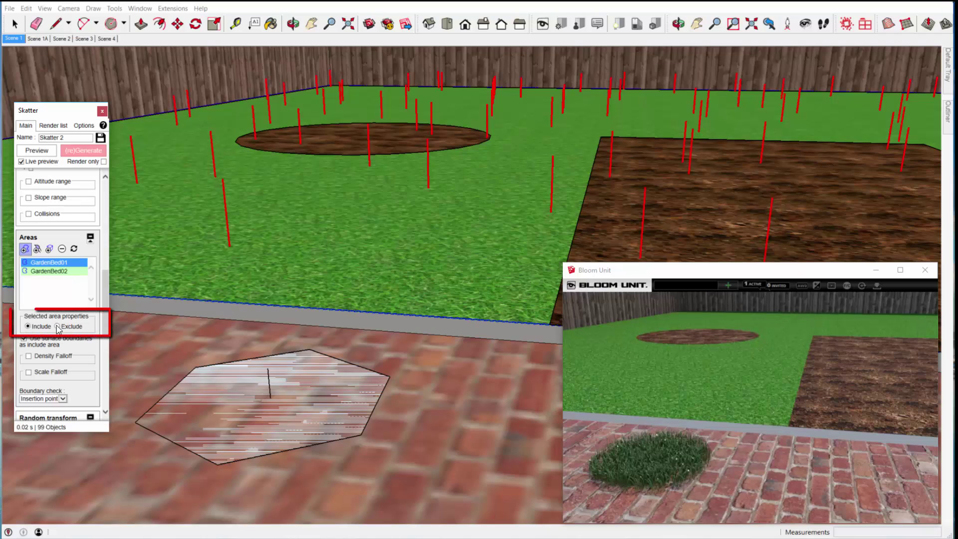
click(58, 326)
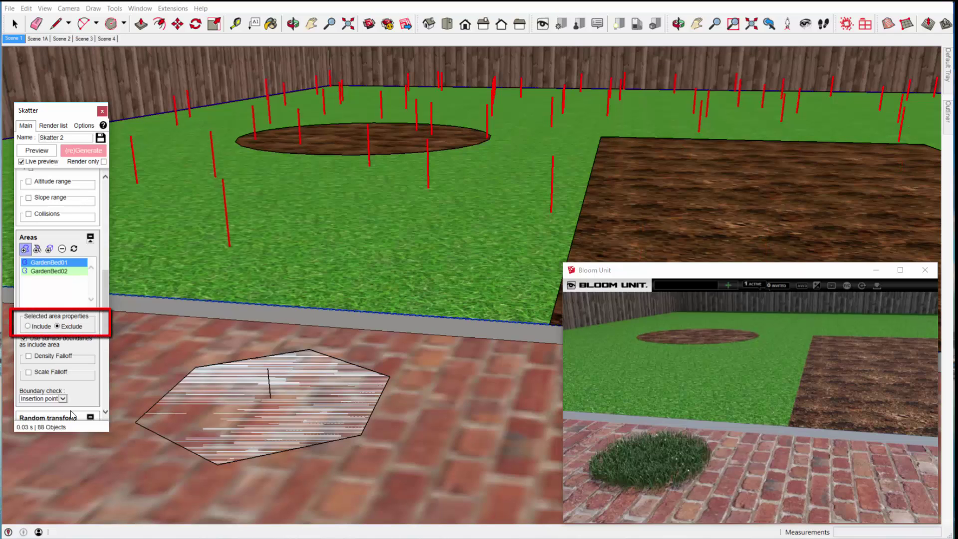
click(50, 271)
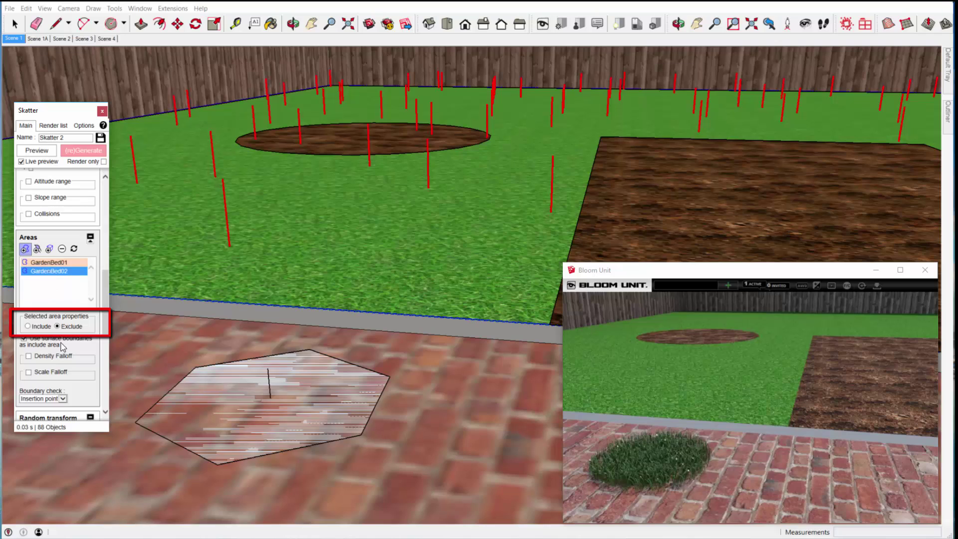
click(58, 326)
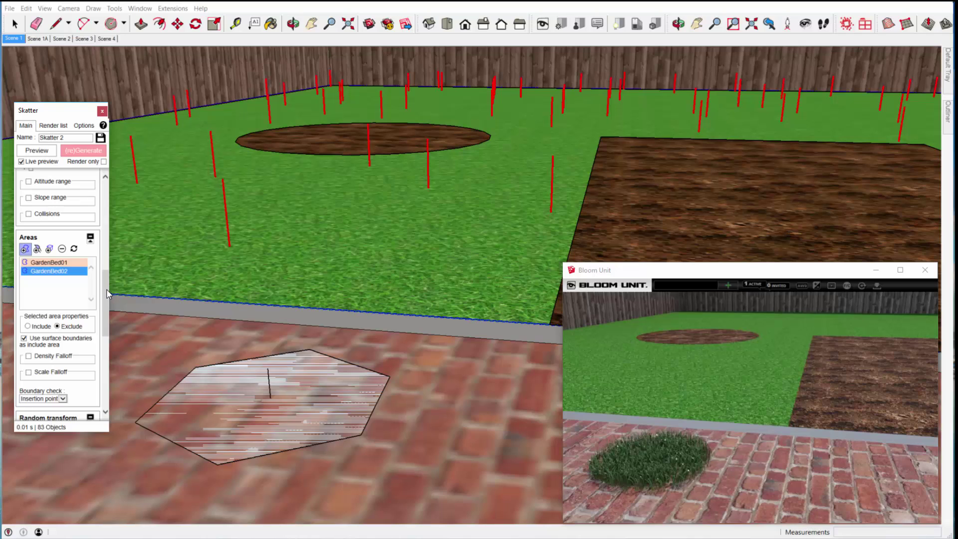
Pick the AM124_105 hexagon grass component as the scattered object and generate 83 clumps on LawnArea
drag(107, 289, 106, 204)
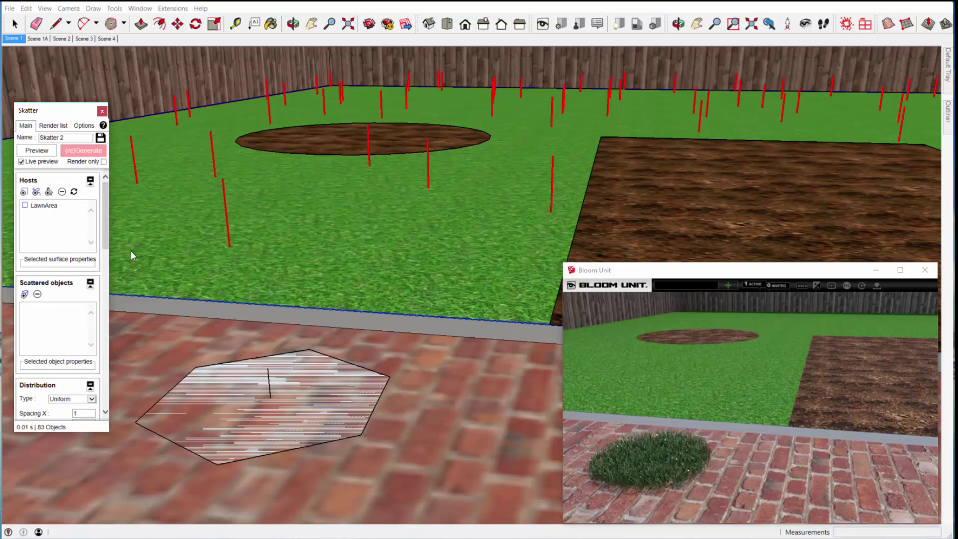
click(26, 295)
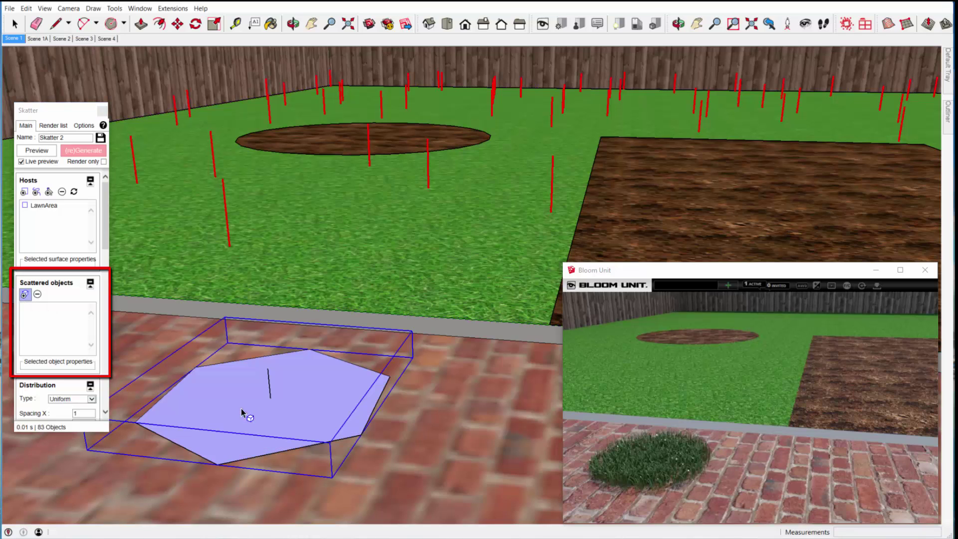
click(325, 512)
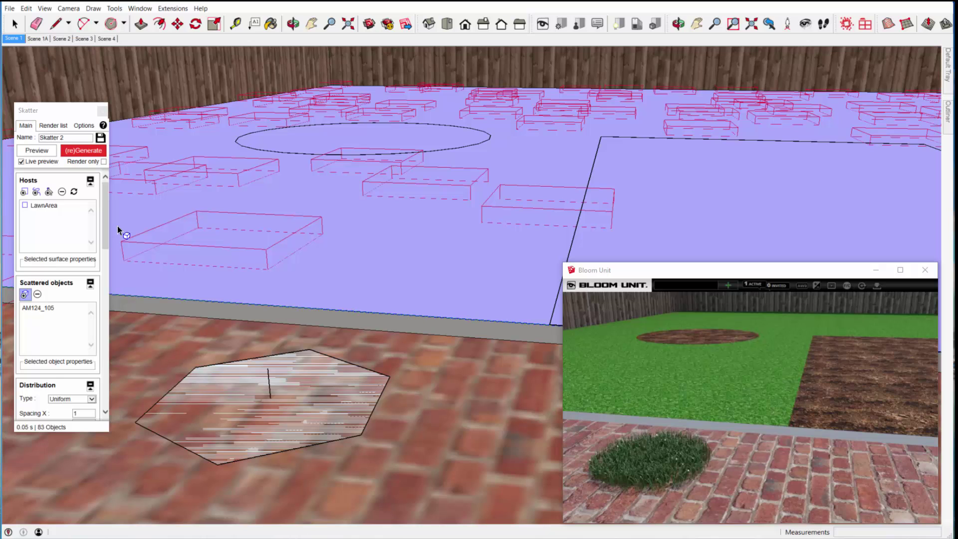
click(85, 151)
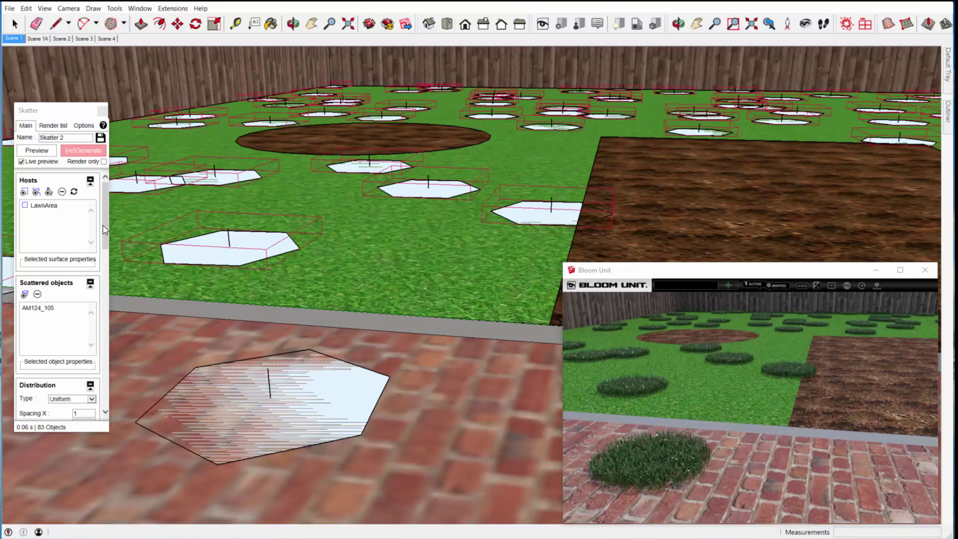
Set Spacing X and Y to 0.3 and Jitter X and Y to 0, regenerating 951 grass clumps
drag(104, 223, 104, 267)
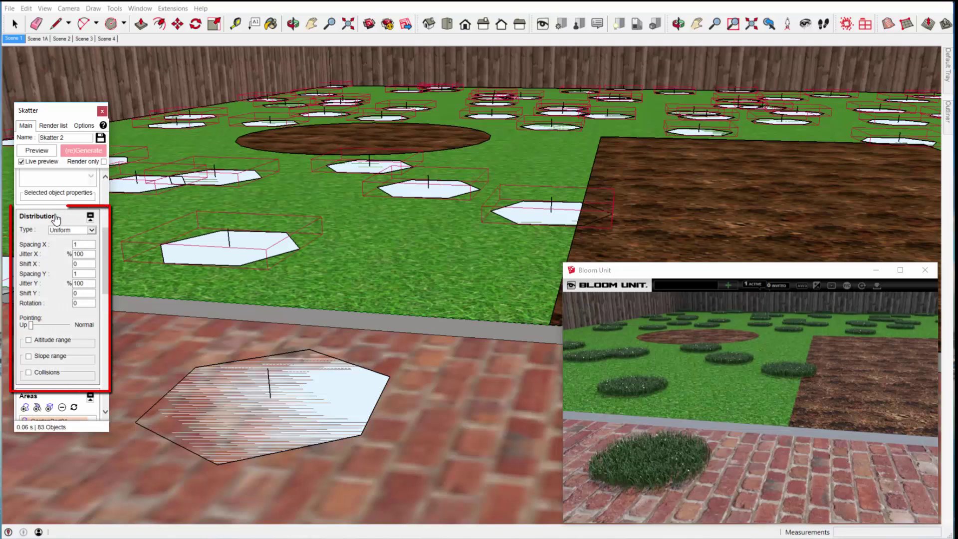
double_click(78, 244)
text(.3)
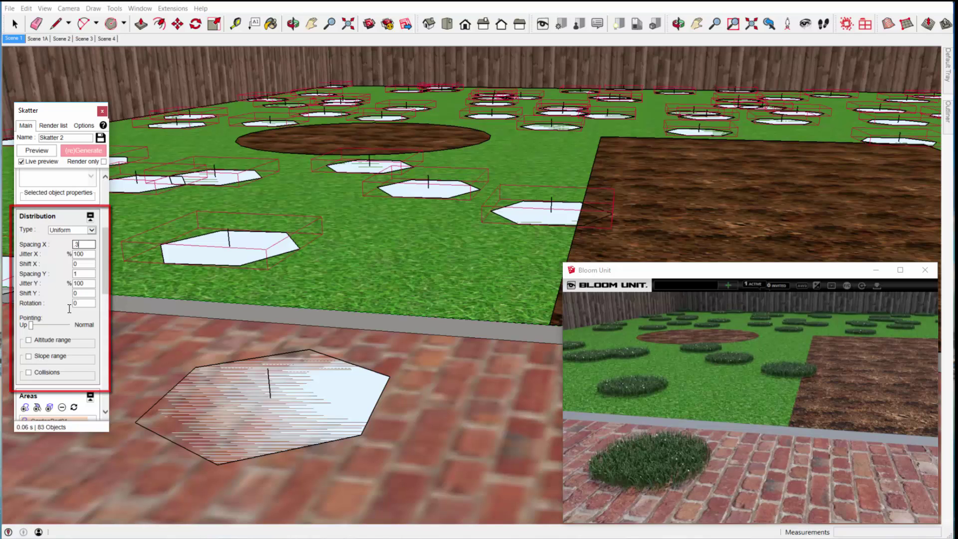
key(Tab)
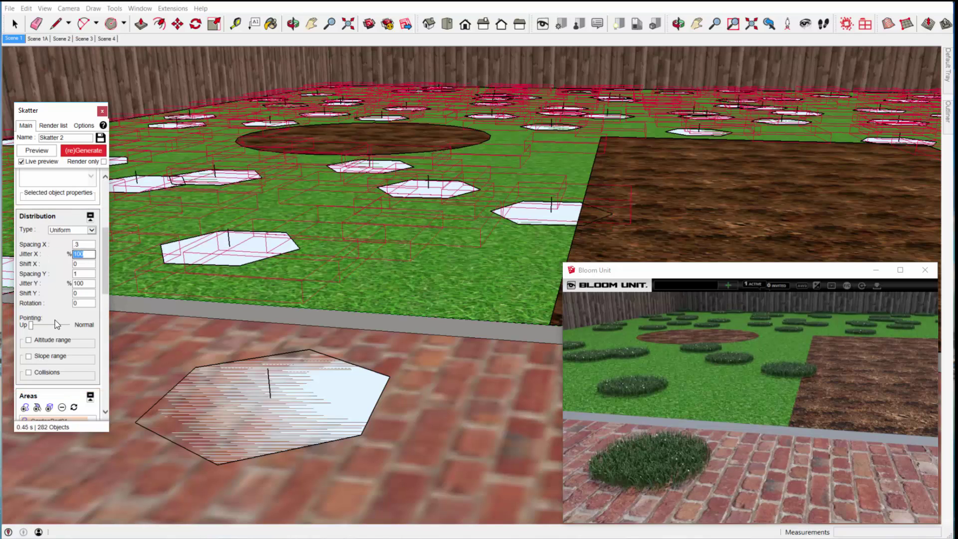
text(0)
click(84, 274)
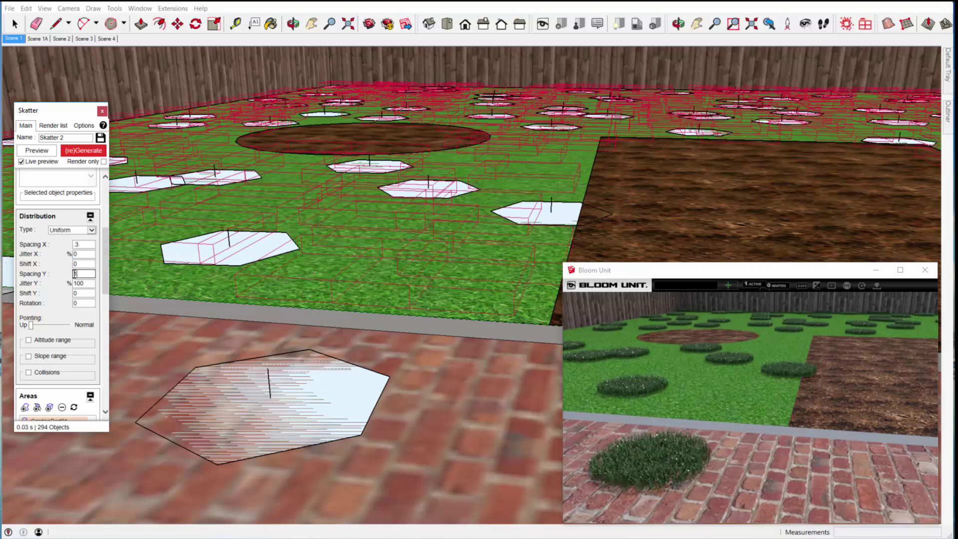
text(.3)
click(85, 284)
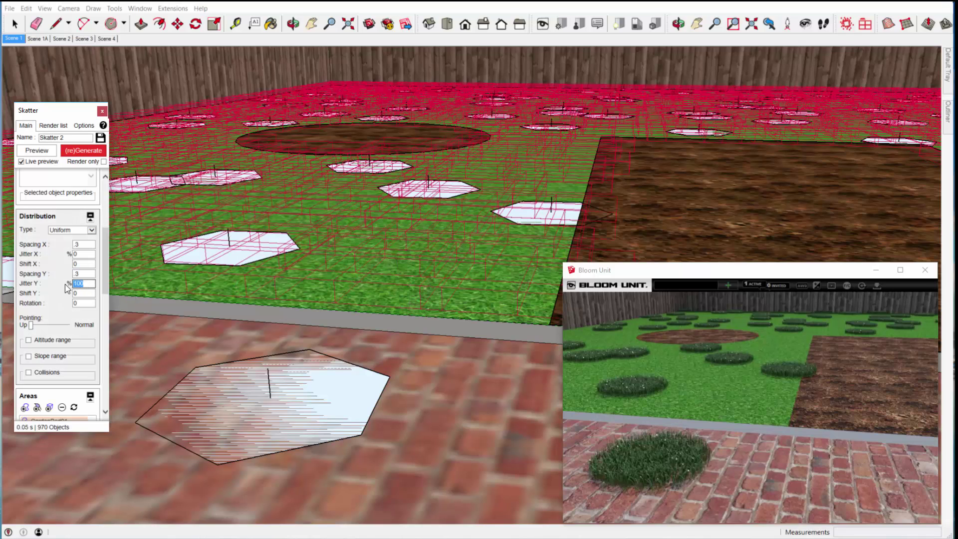
text(0)
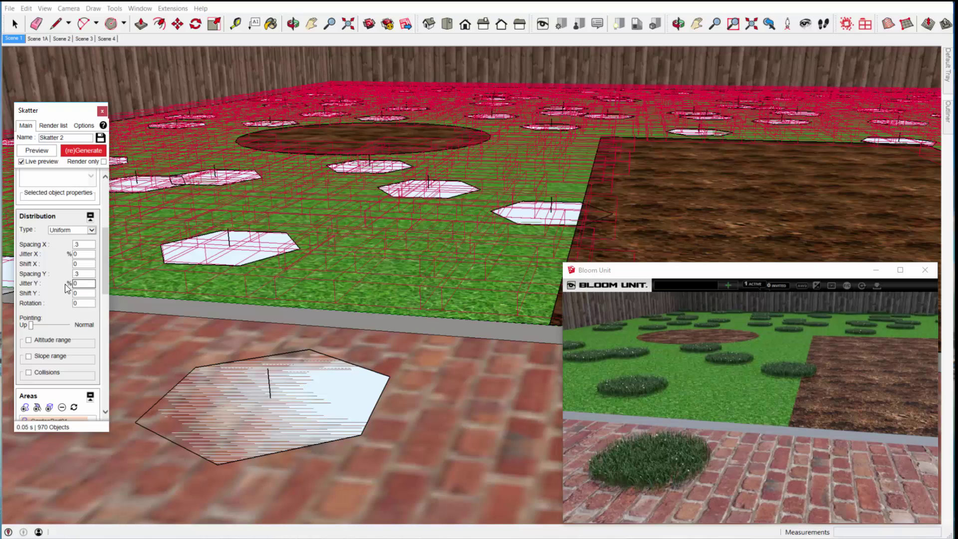
click(82, 150)
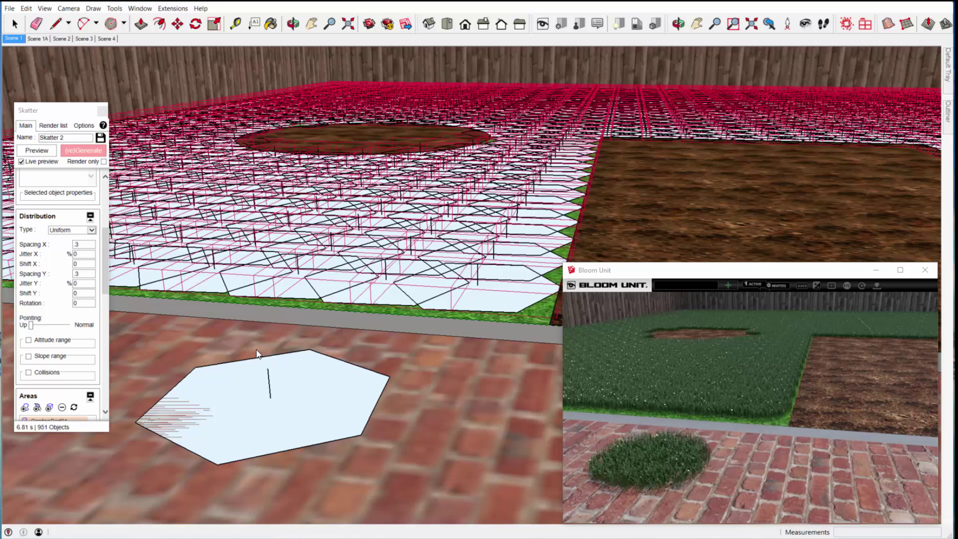
Enable random rotation with X and Y at 0–0 and Z at 0–359°, then regenerate
drag(106, 268, 101, 346)
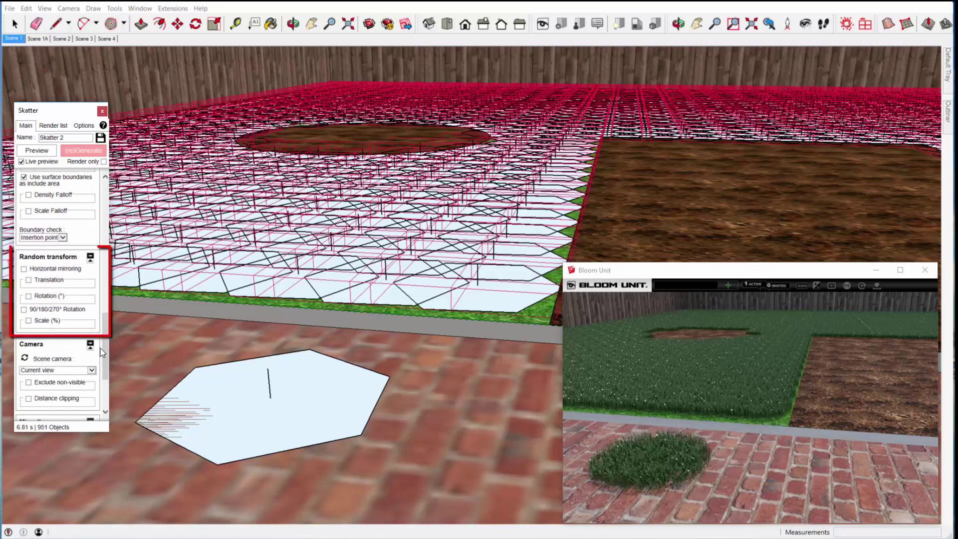
click(29, 296)
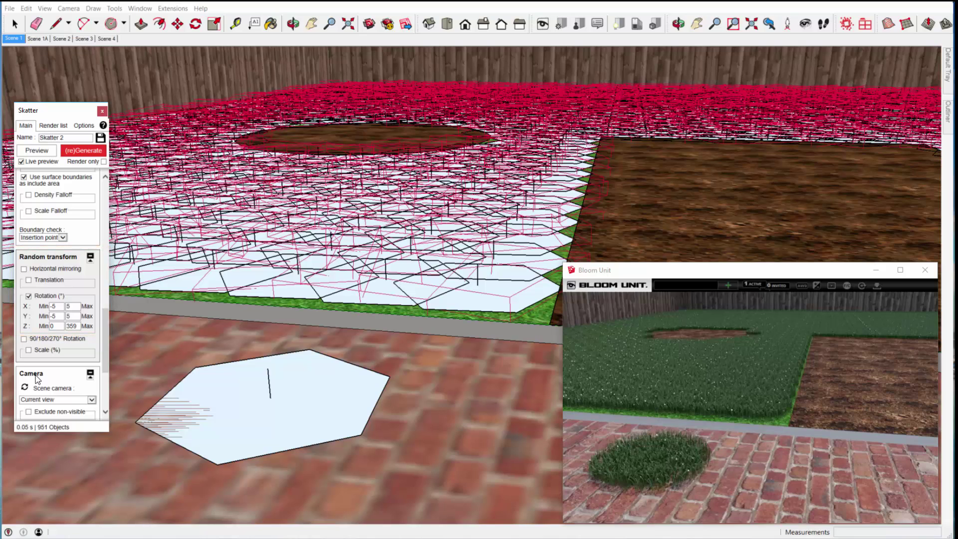
click(54, 306)
double_click(53, 306)
text(0)
key(Tab)
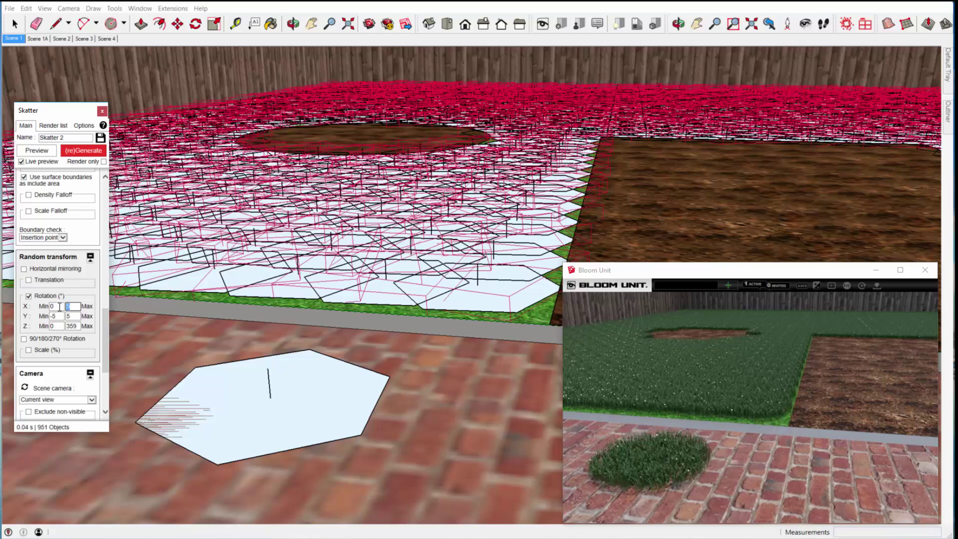
text(0)
key(Tab)
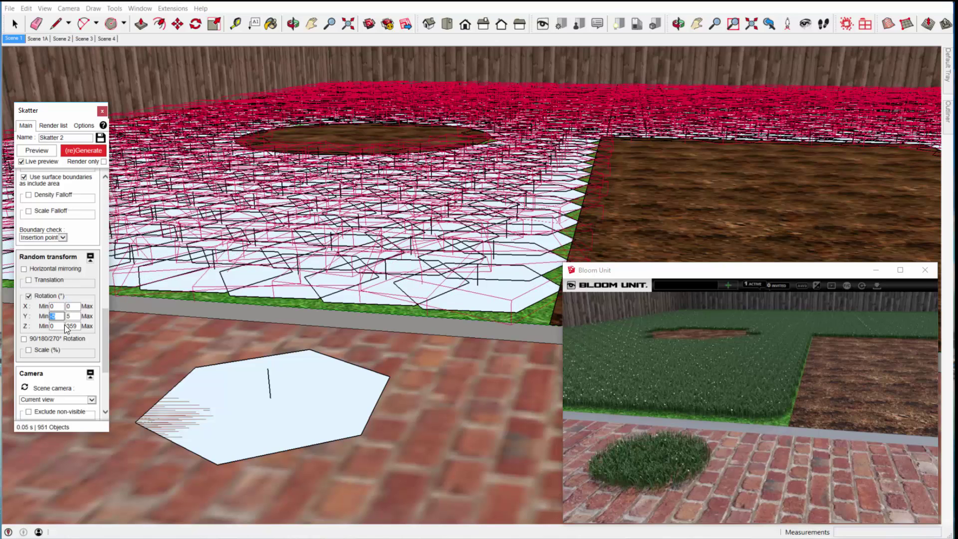
text(0)
key(Tab)
text(0)
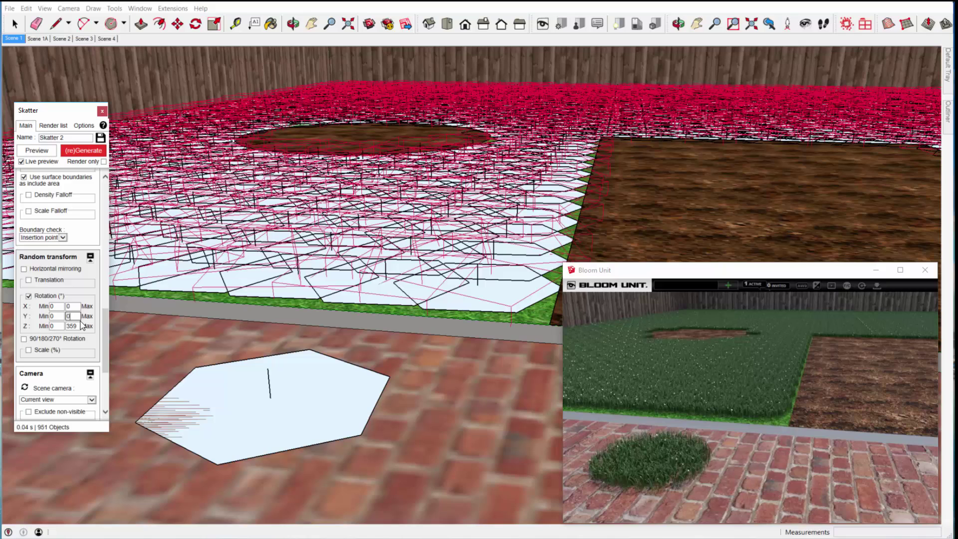
click(90, 154)
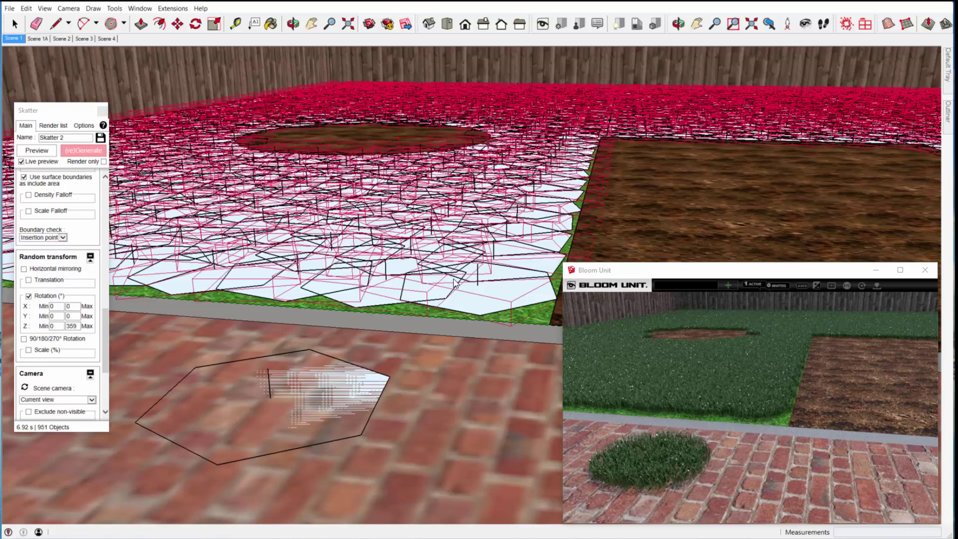
Zoom and pan in to inspect the dense grass, then change to Scene 2's view of the hill
scroll(453, 282, up, 6)
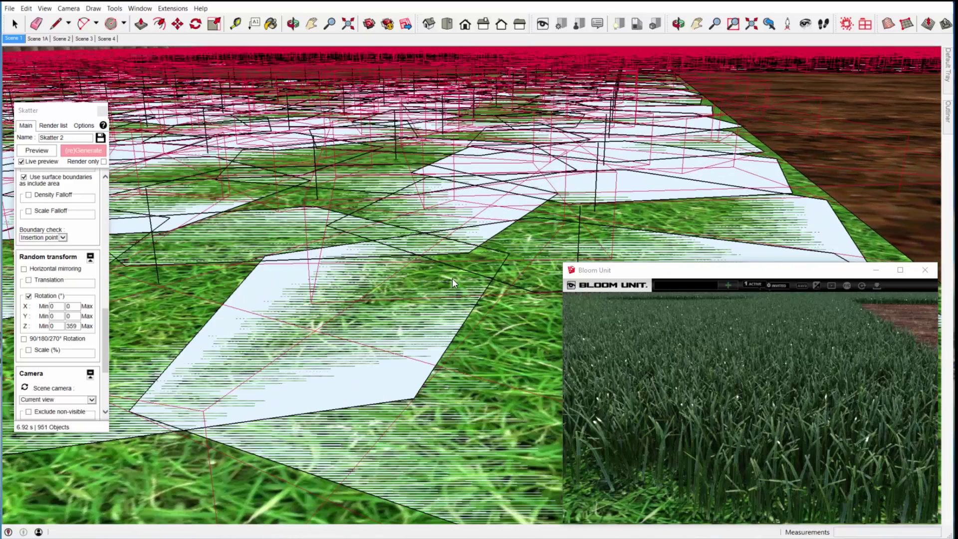
key(h)
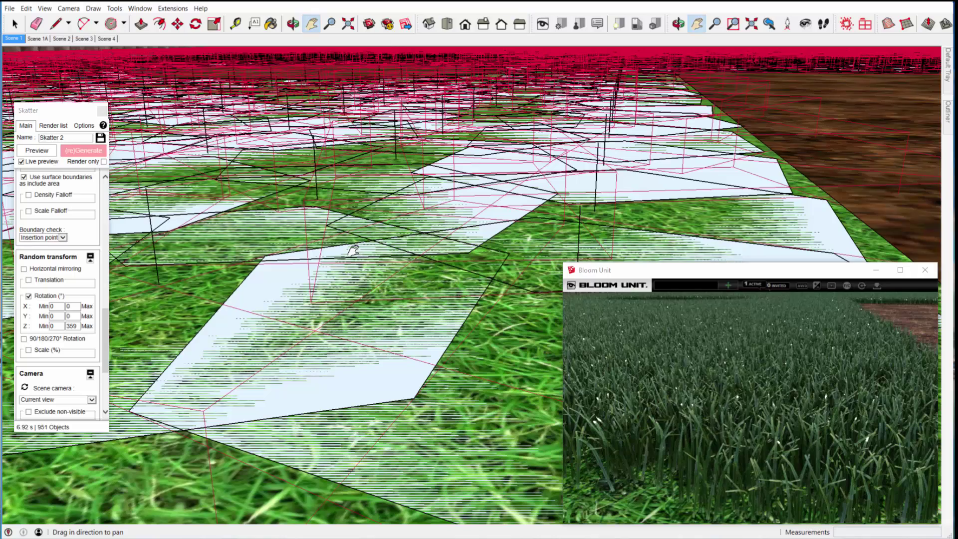
mouse_move(452, 278)
mouse_down()
mouse_move(429, 280)
mouse_move(452, 295)
mouse_up()
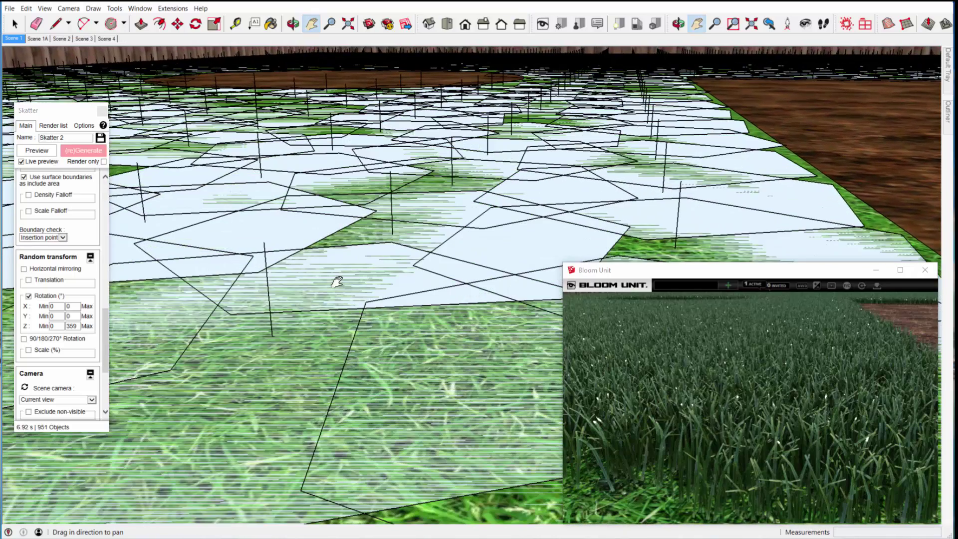
scroll(338, 282, up, 2)
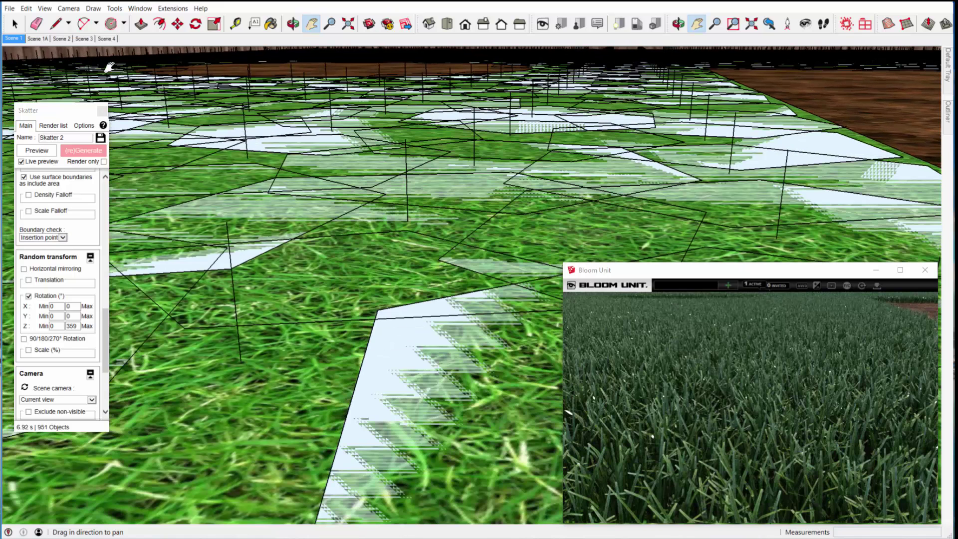
click(64, 39)
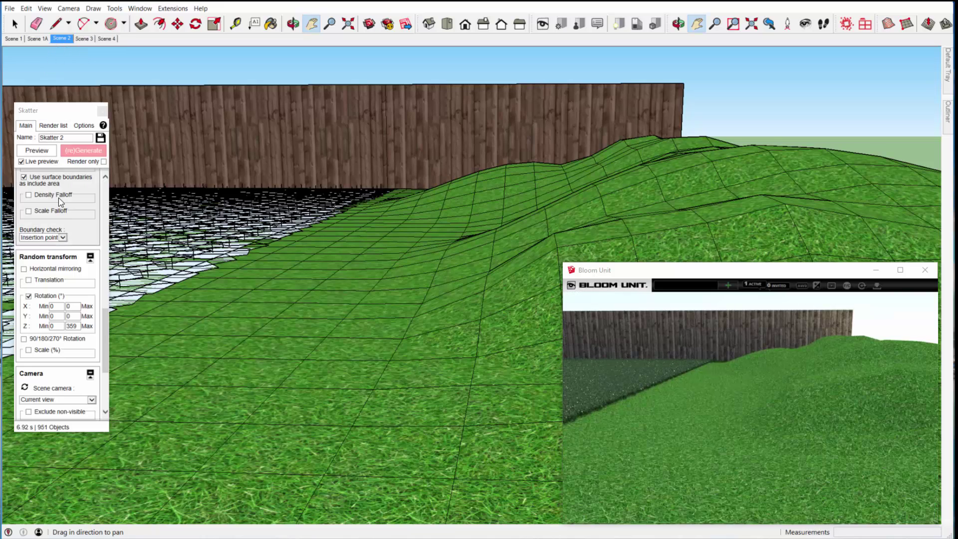
Pick the hill surface as an extra Skatter host and regenerate, giving 1414 grass clumps
drag(104, 327, 100, 200)
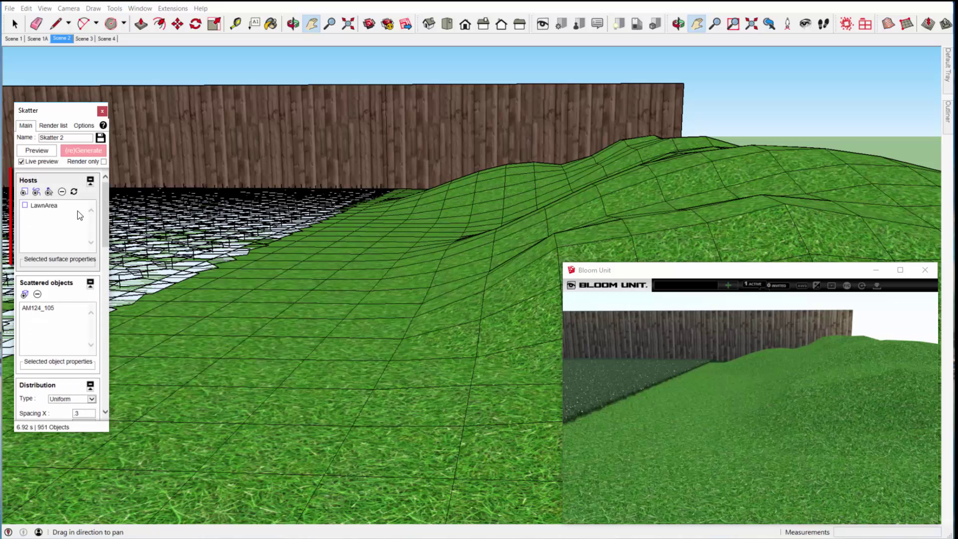
click(23, 192)
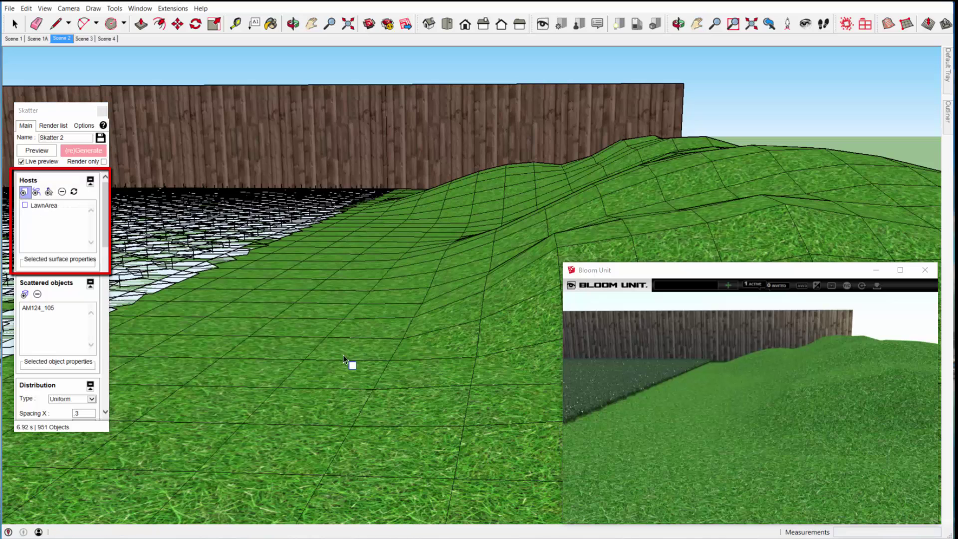
click(333, 340)
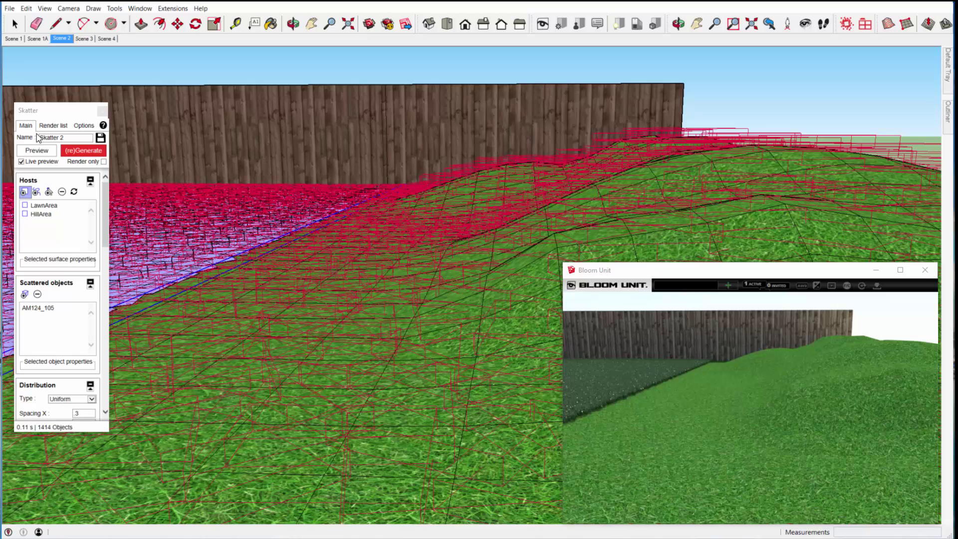
click(84, 151)
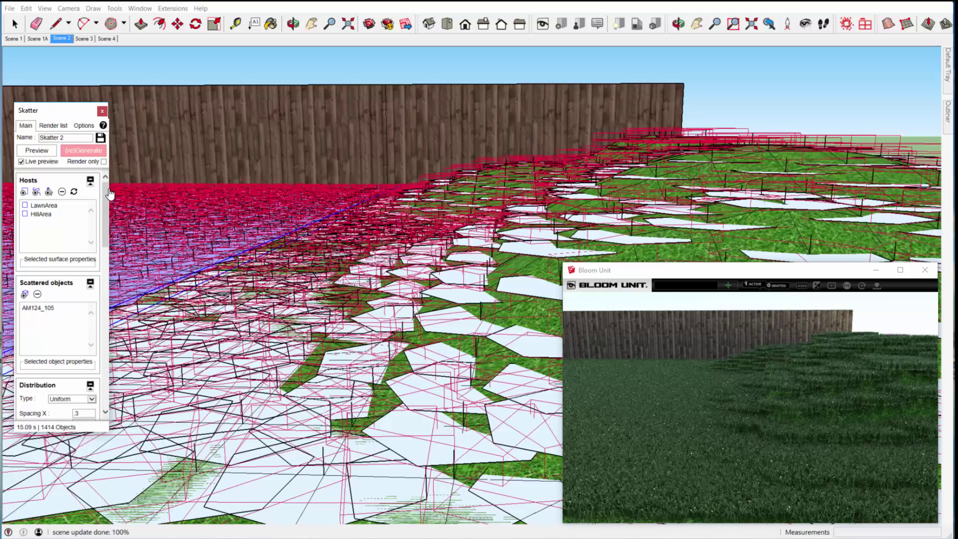
Change the grass Pointing from Up to Normal, then show the Scene 3 garden overview
click(111, 195)
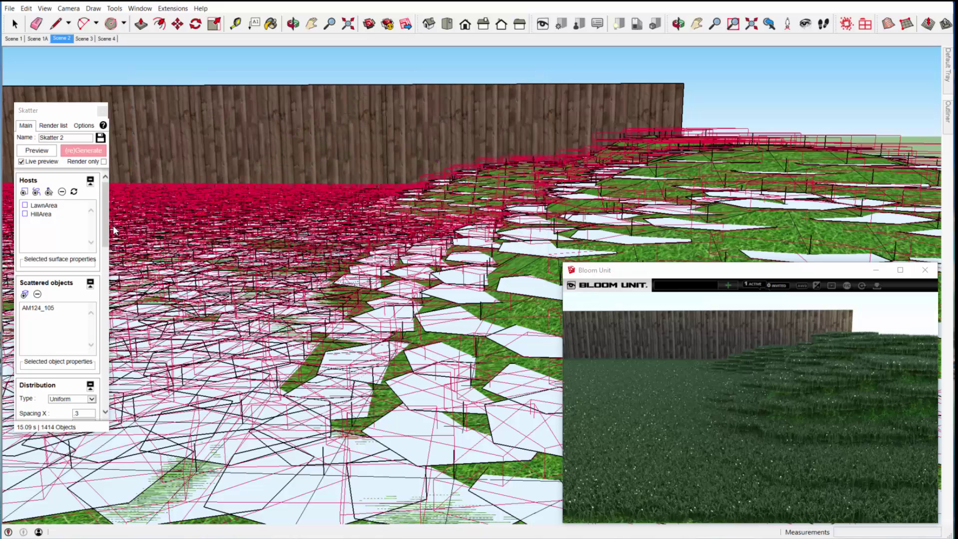
drag(106, 221, 102, 237)
scroll(75, 299, down, 5)
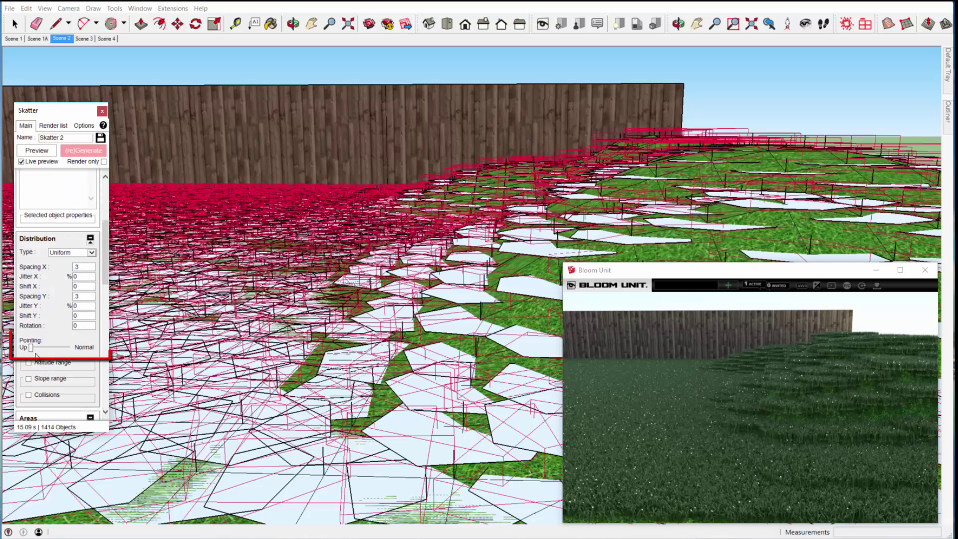
drag(31, 348, 67, 348)
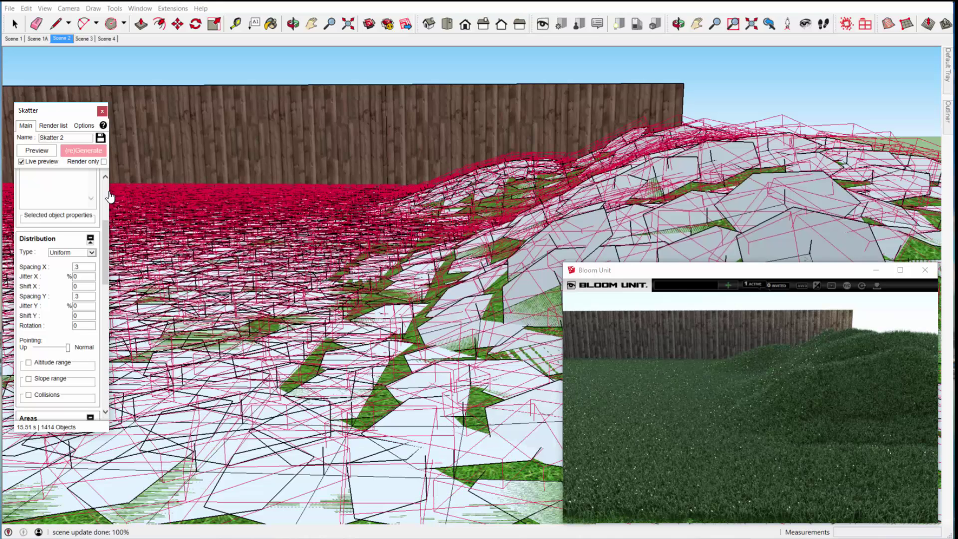
click(904, 343)
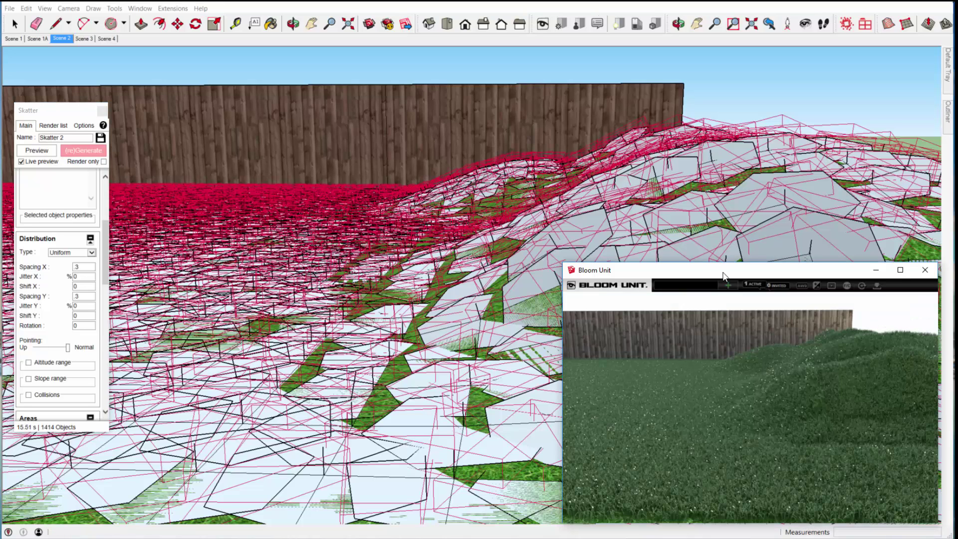
click(84, 39)
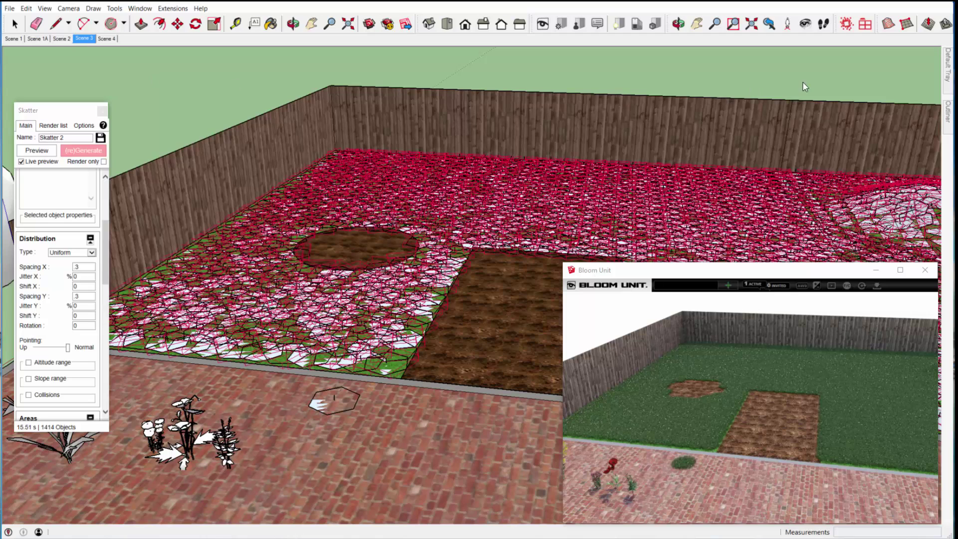
Select the Skatter 2 grass scatter group holding 1414 placeholders
mouse_move(947, 113)
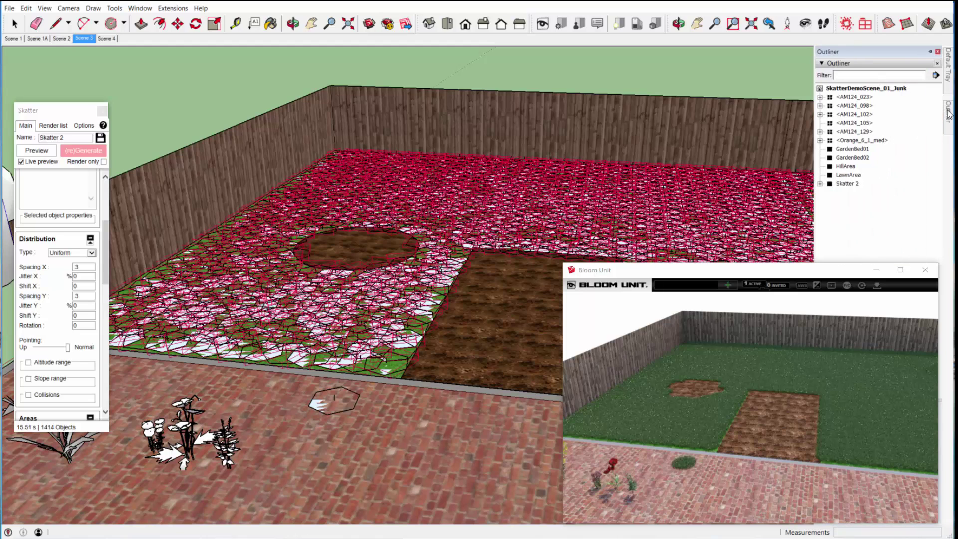
click(849, 182)
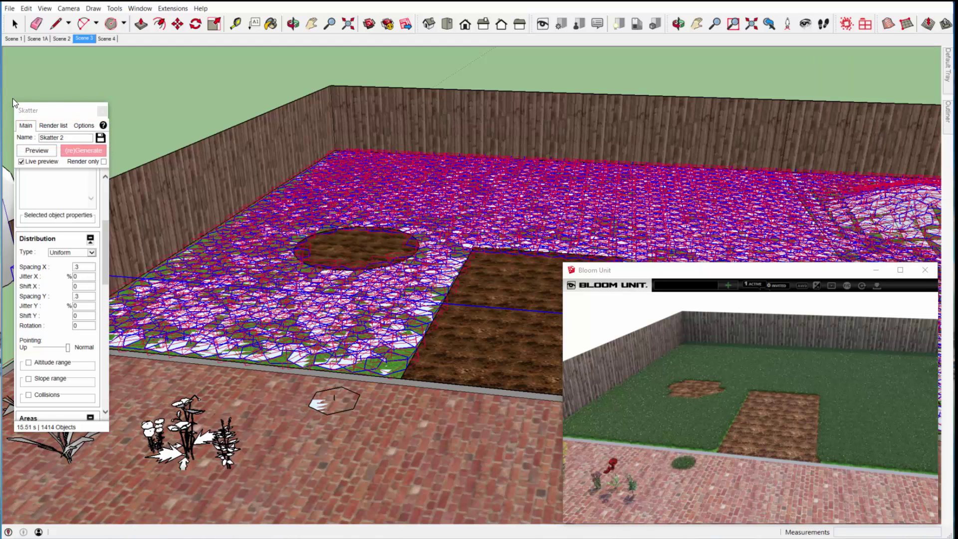
Start a new scatter on GardenBed01 and GardenBed02 with plants AM124_023, AM124_098 and AM124_102
click(103, 110)
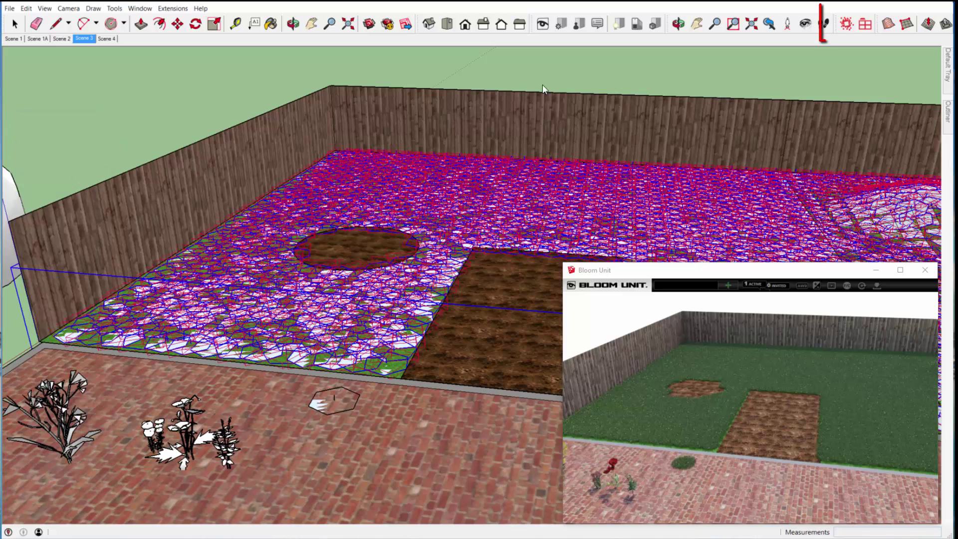
click(846, 23)
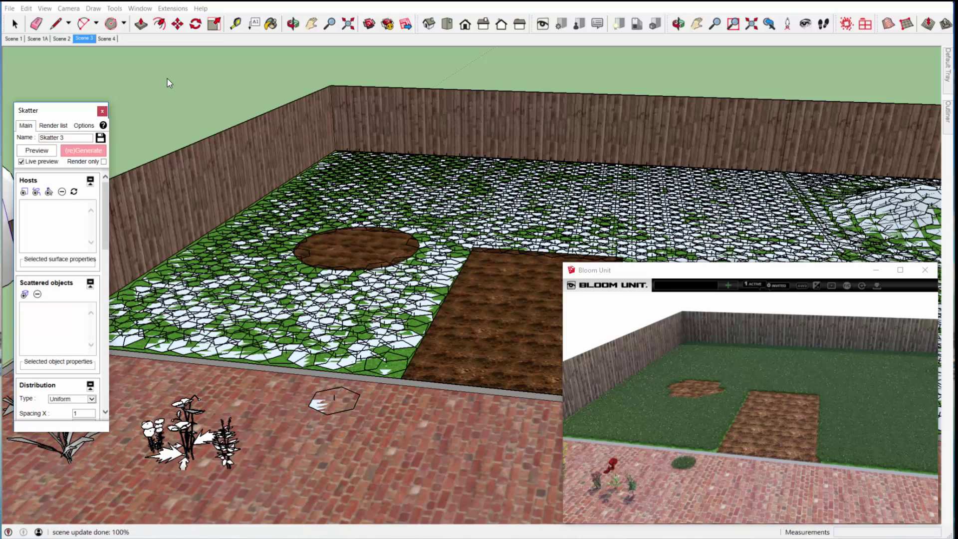
click(24, 193)
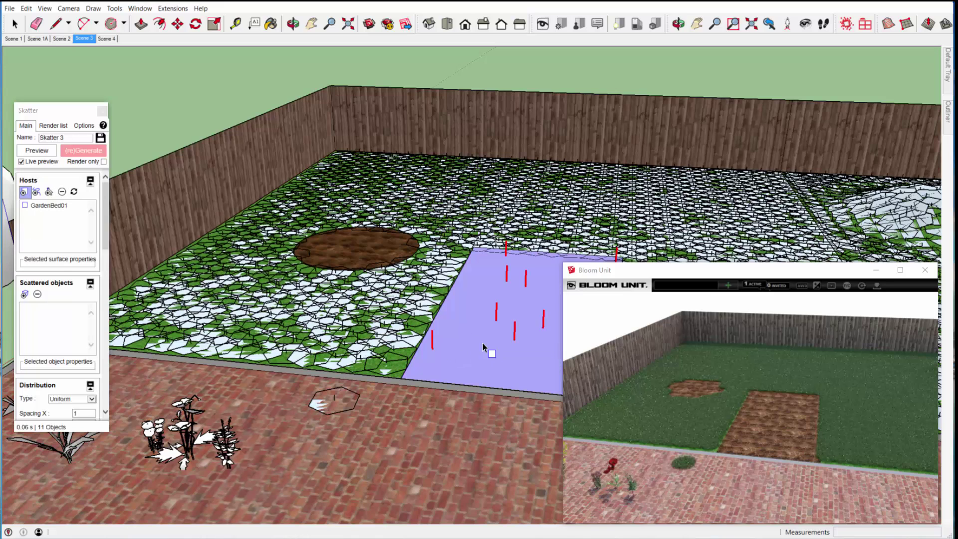
click(351, 253)
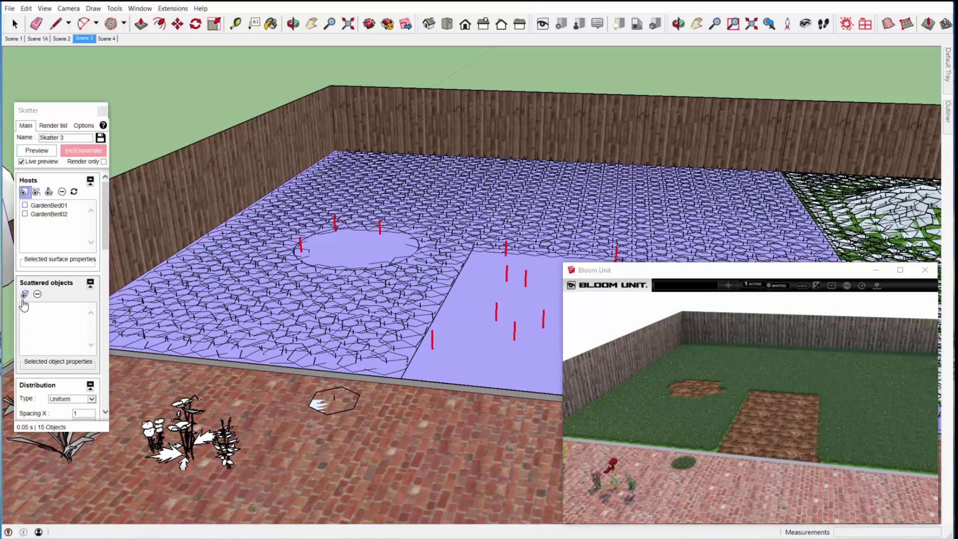
click(25, 296)
click(222, 442)
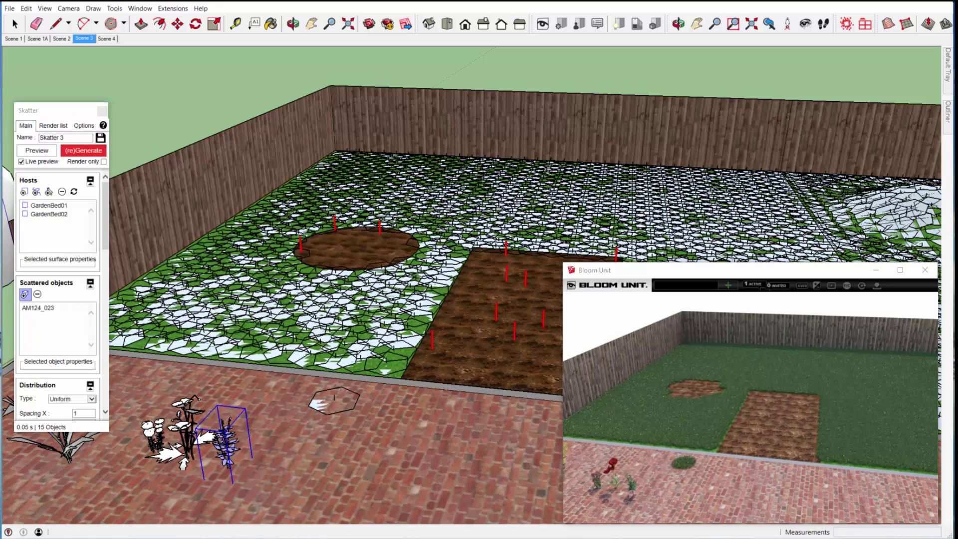
click(197, 441)
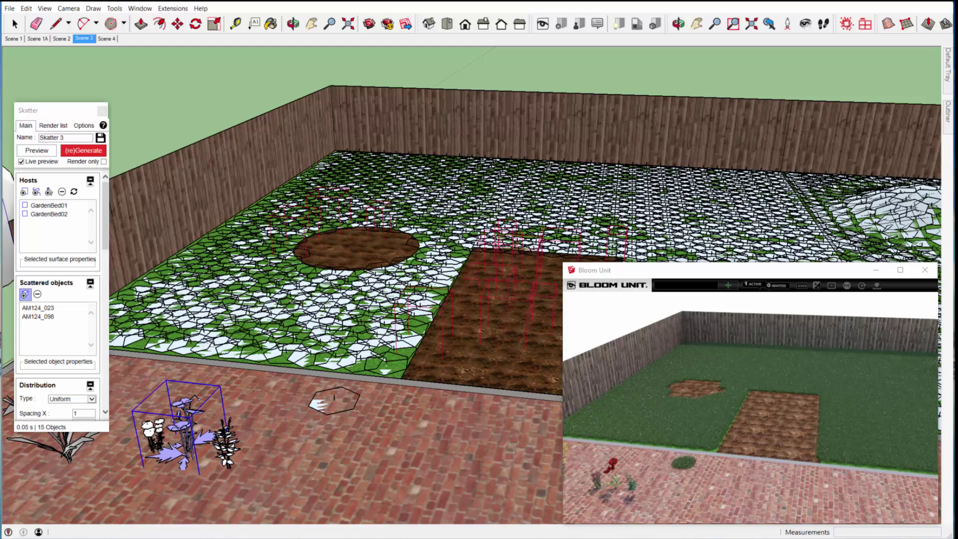
click(153, 429)
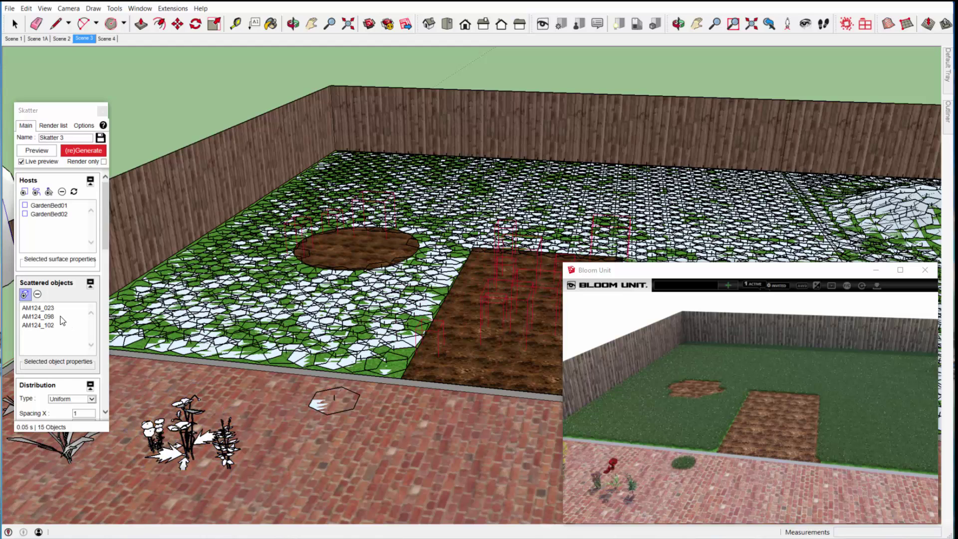
Set the three plants' probabilities to 10, 40 and 50 percent and generate the flowers
click(50, 306)
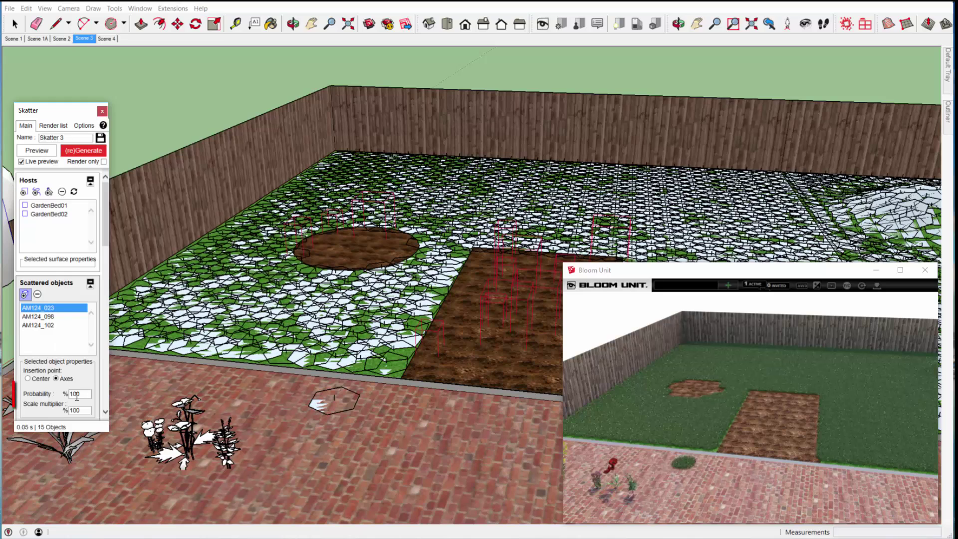
double_click(80, 395)
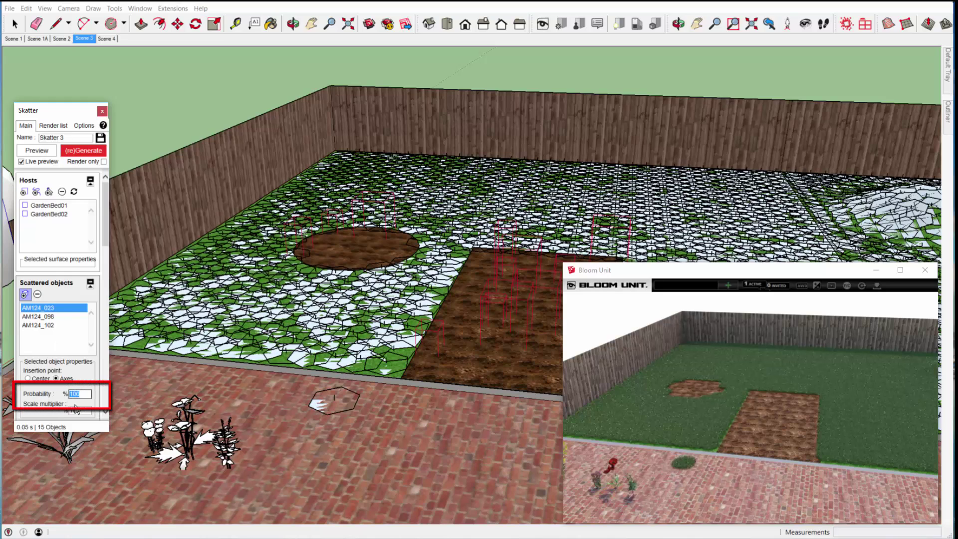
text(10)
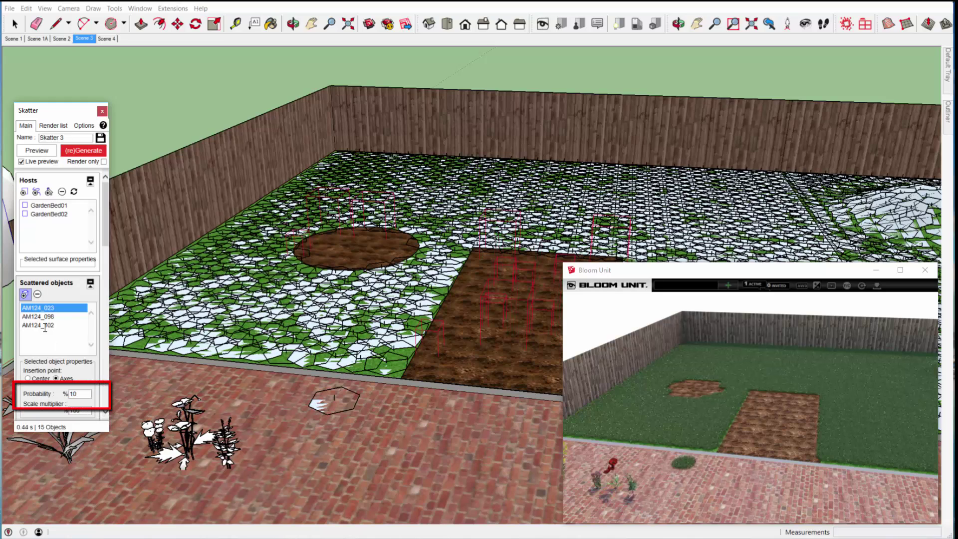
click(45, 316)
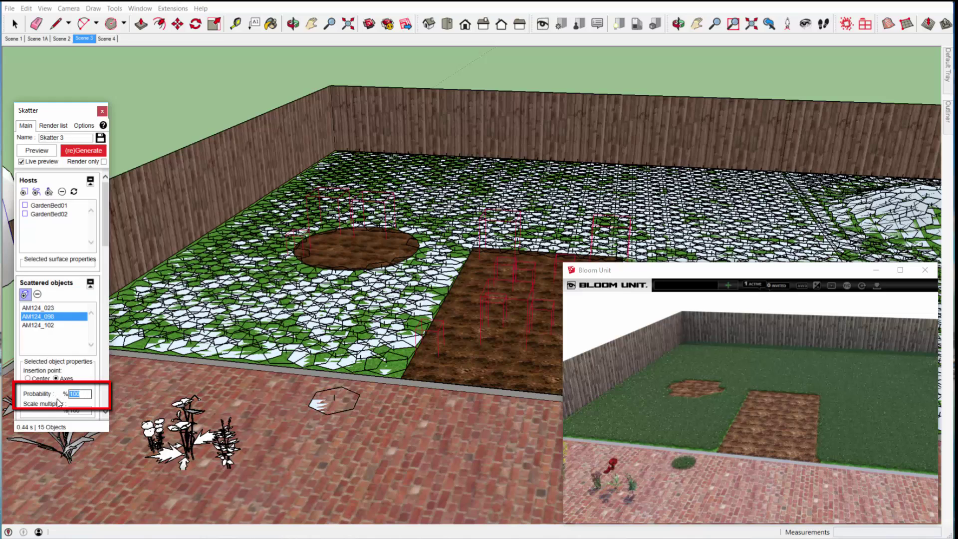
text(40)
click(34, 325)
text(50)
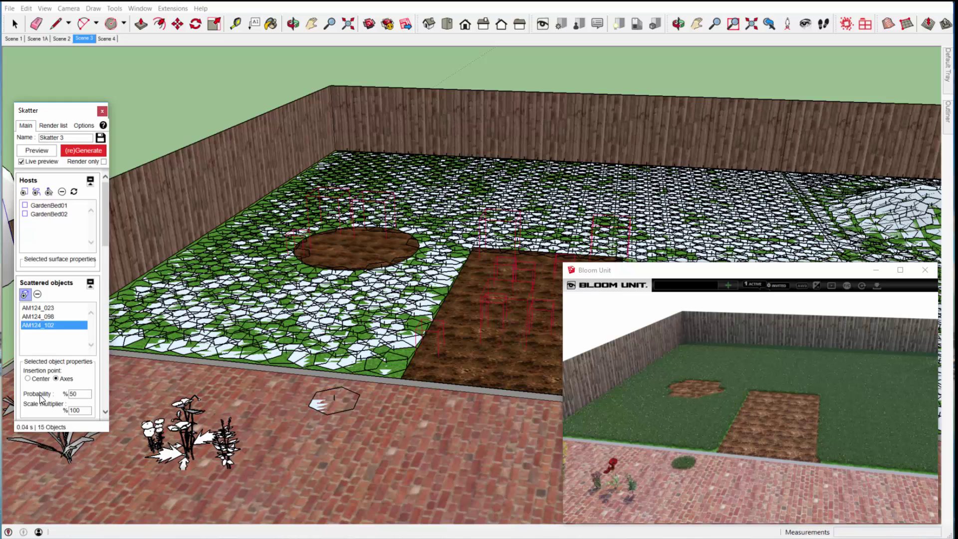
click(95, 152)
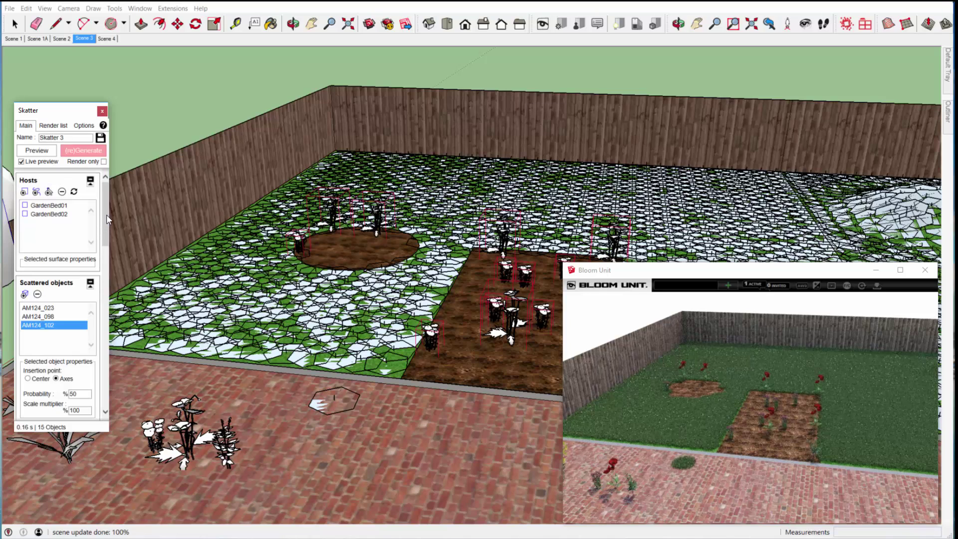
Switch the flower distribution to Random at 4 items per unit and regenerate 200 plants
drag(106, 218, 102, 263)
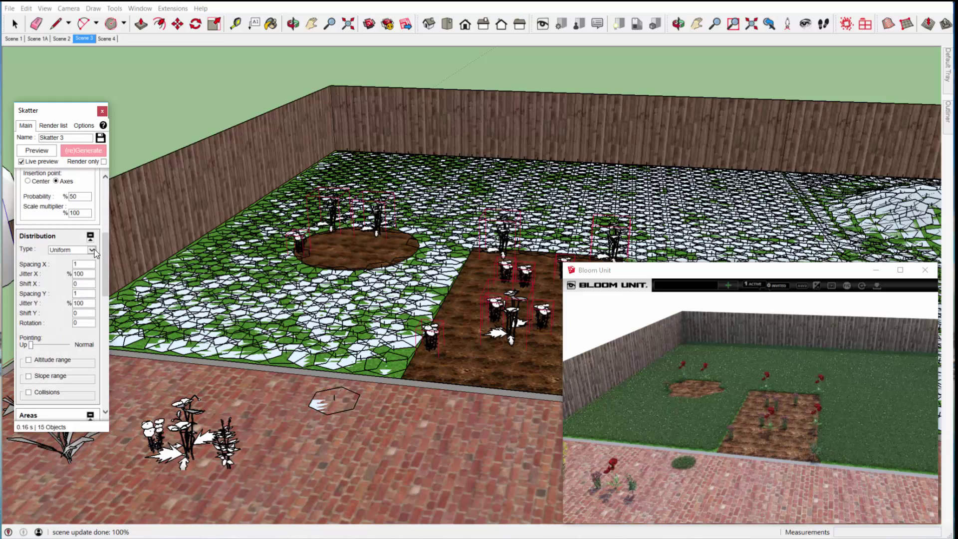
click(75, 249)
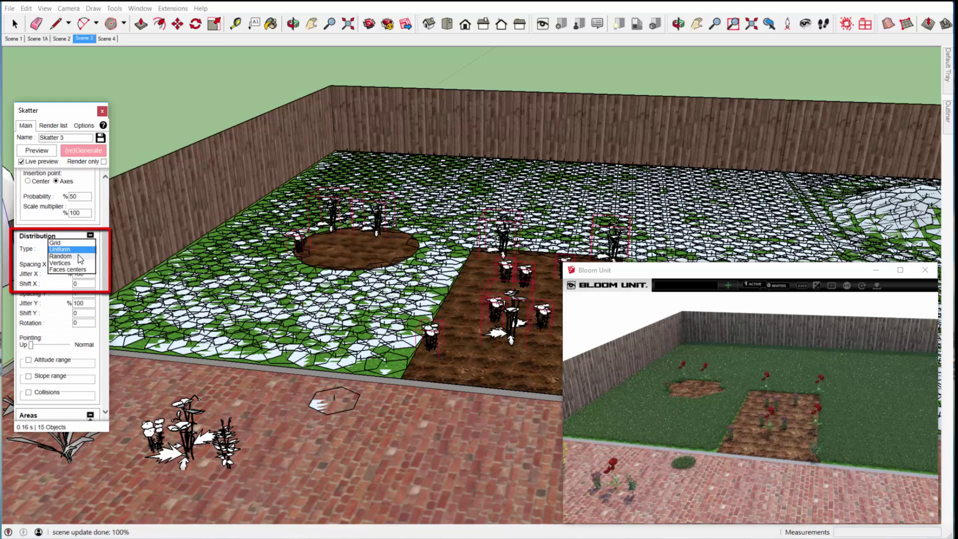
click(69, 257)
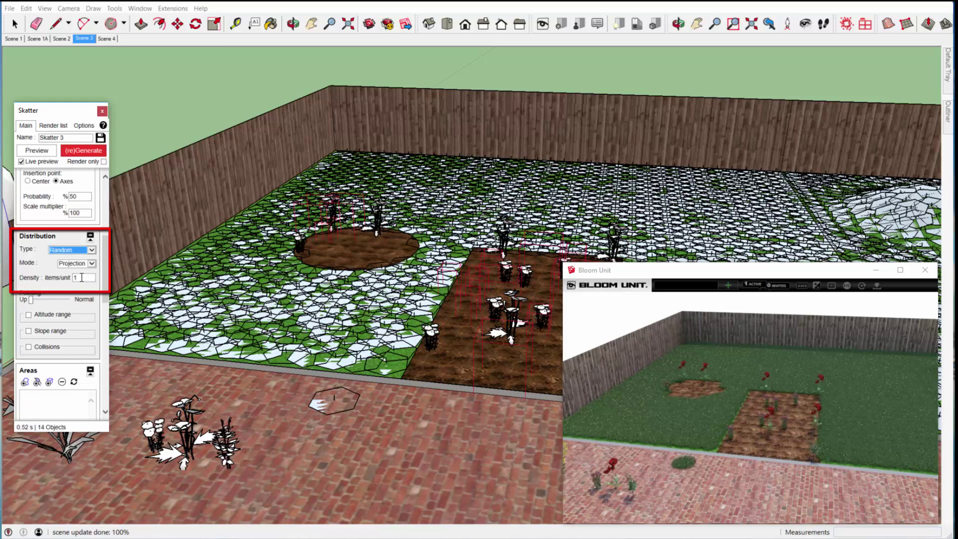
click(82, 278)
double_click(82, 277)
key(BackSpace)
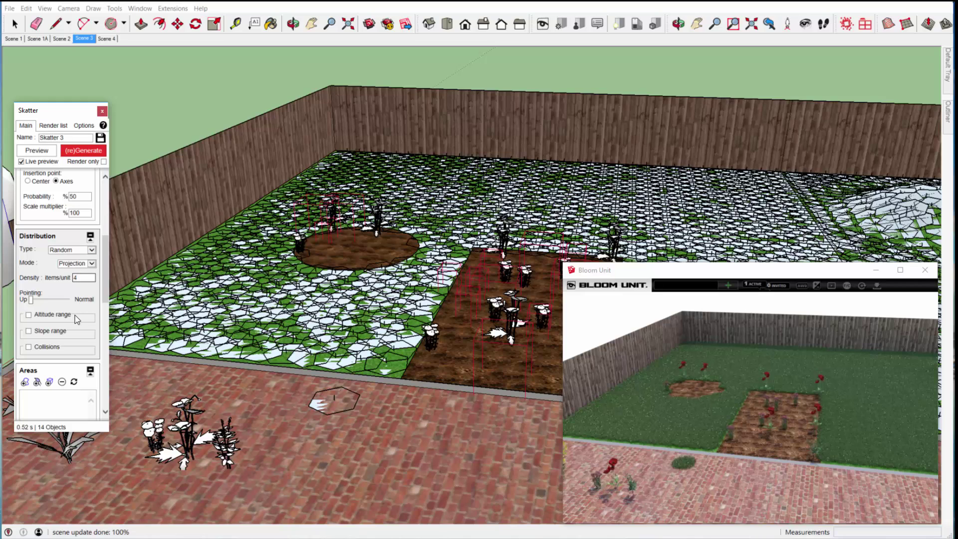
click(86, 153)
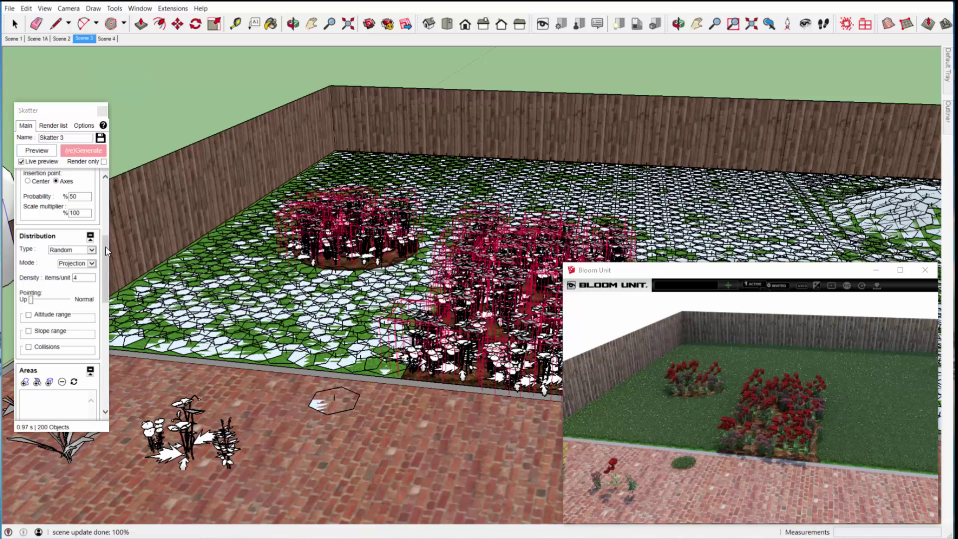
Turn off surface boundaries and paint an include area over the round and rectangular beds
drag(104, 255, 104, 296)
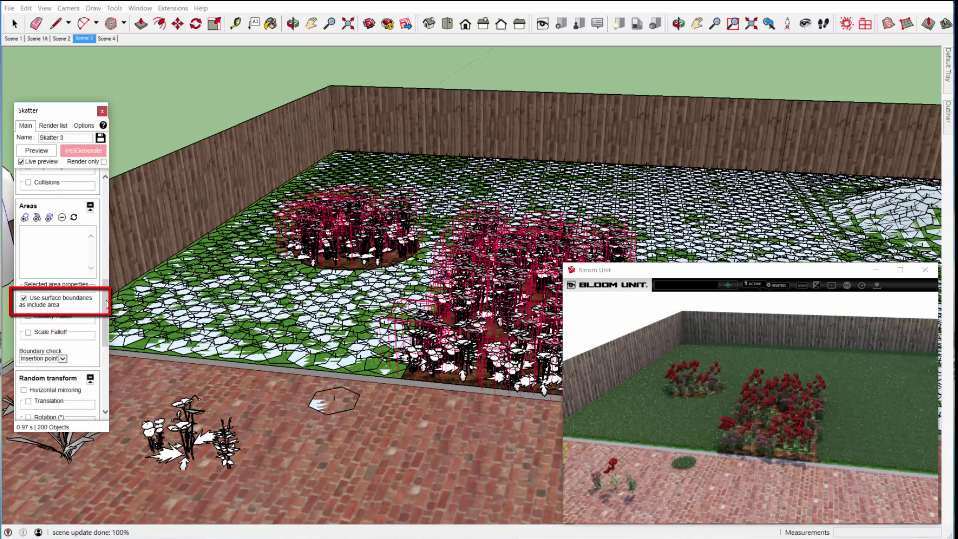
click(24, 298)
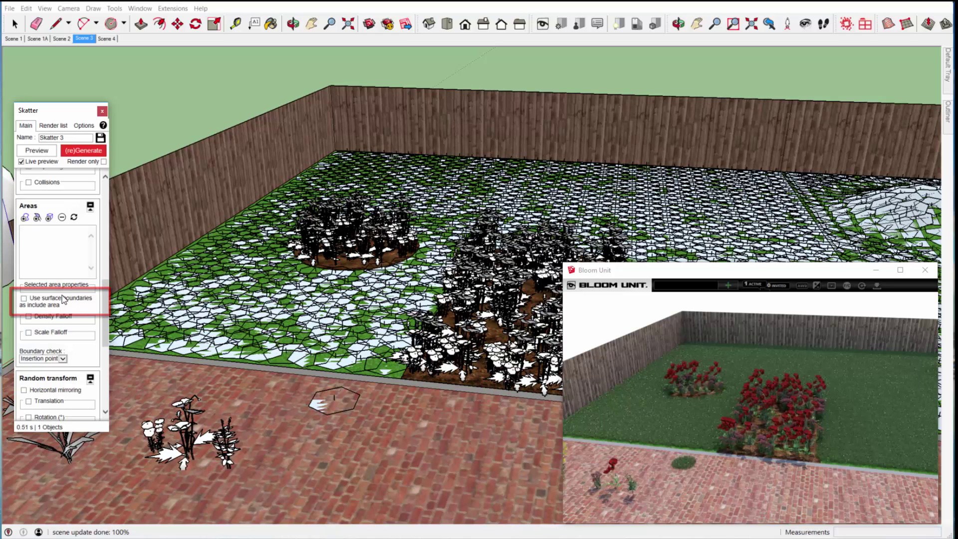
click(82, 236)
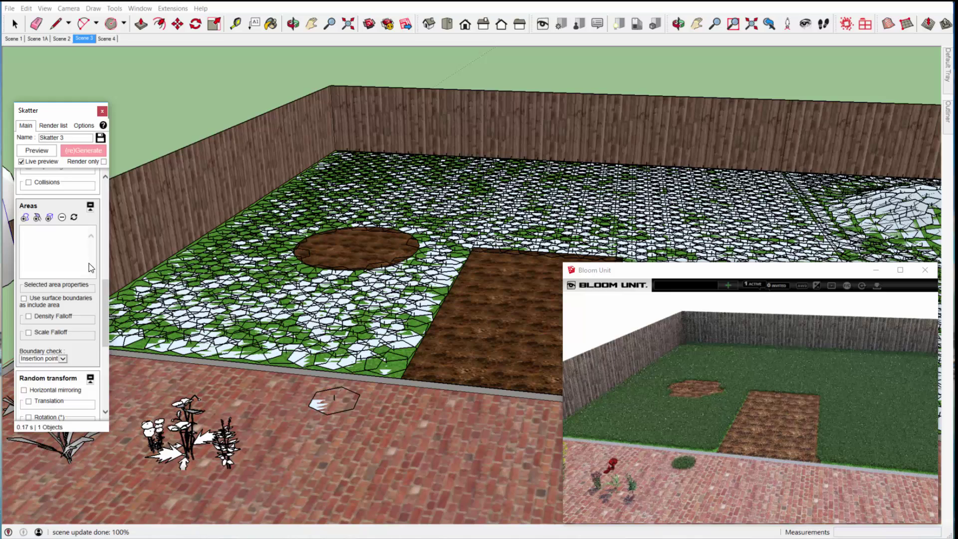
click(38, 221)
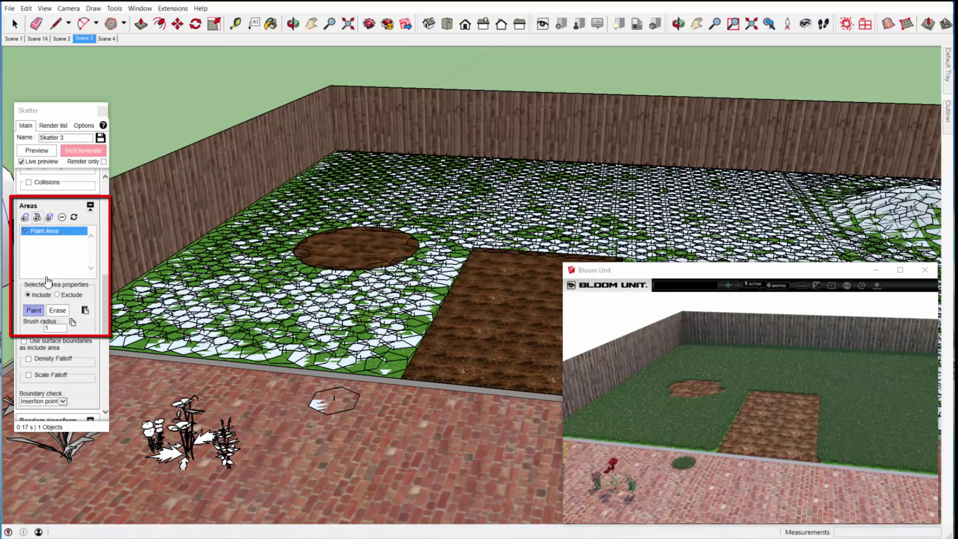
click(352, 248)
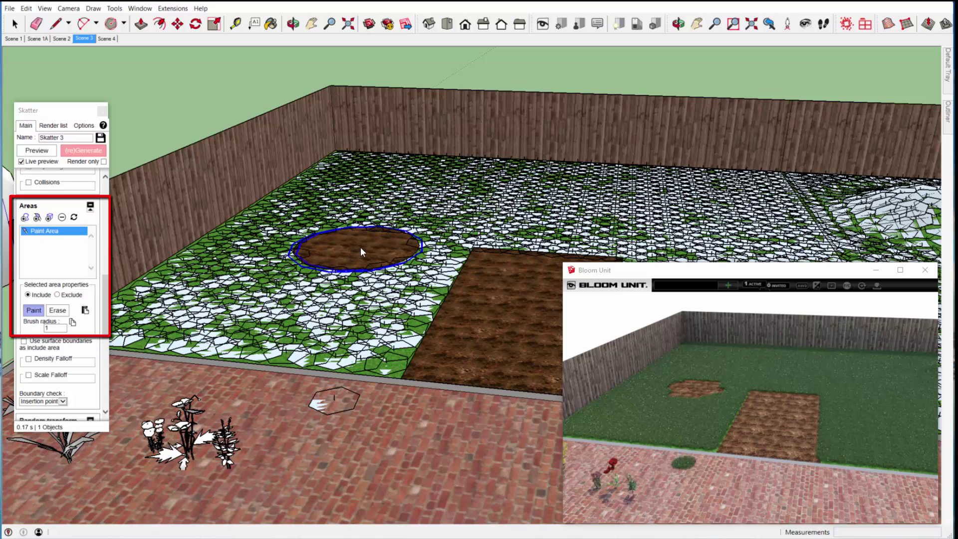
click(360, 244)
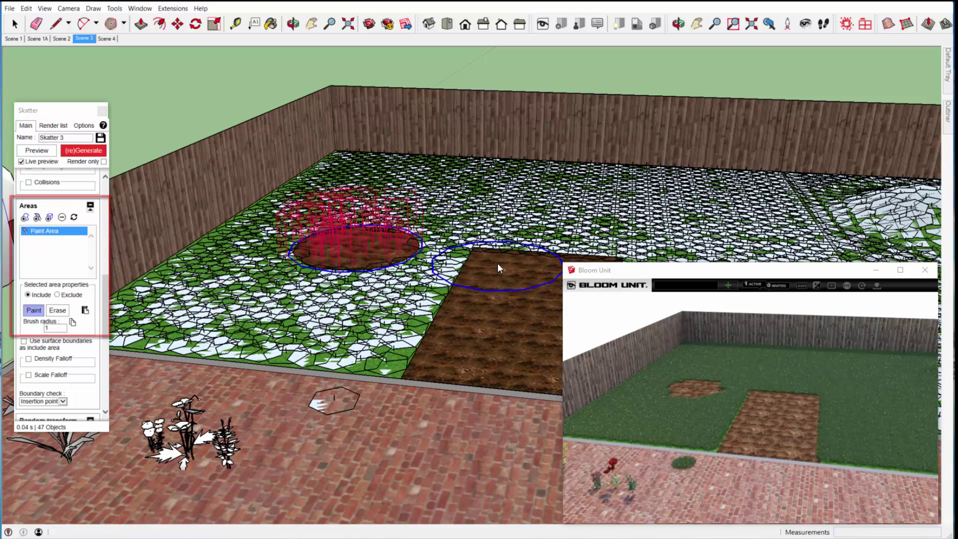
mouse_move(499, 261)
mouse_down()
mouse_move(464, 354)
mouse_move(568, 364)
mouse_move(583, 361)
mouse_move(544, 305)
mouse_move(563, 252)
mouse_up()
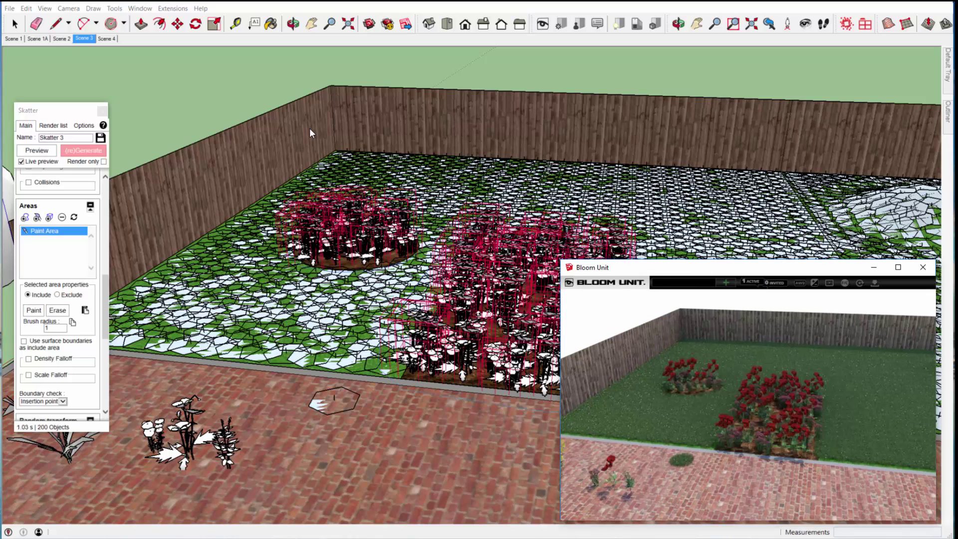
Start another new Skatter scatter with the lawn surface as its host
click(102, 112)
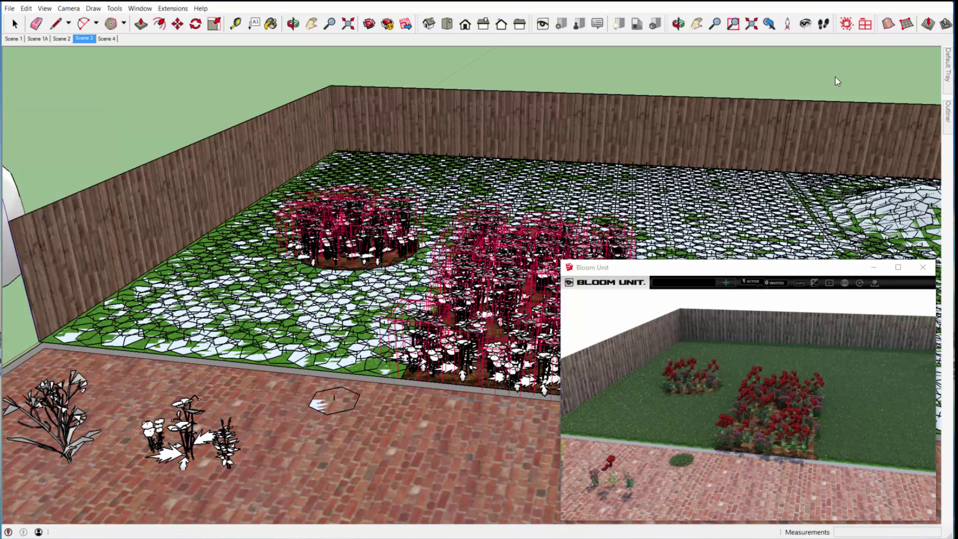
click(14, 23)
click(110, 137)
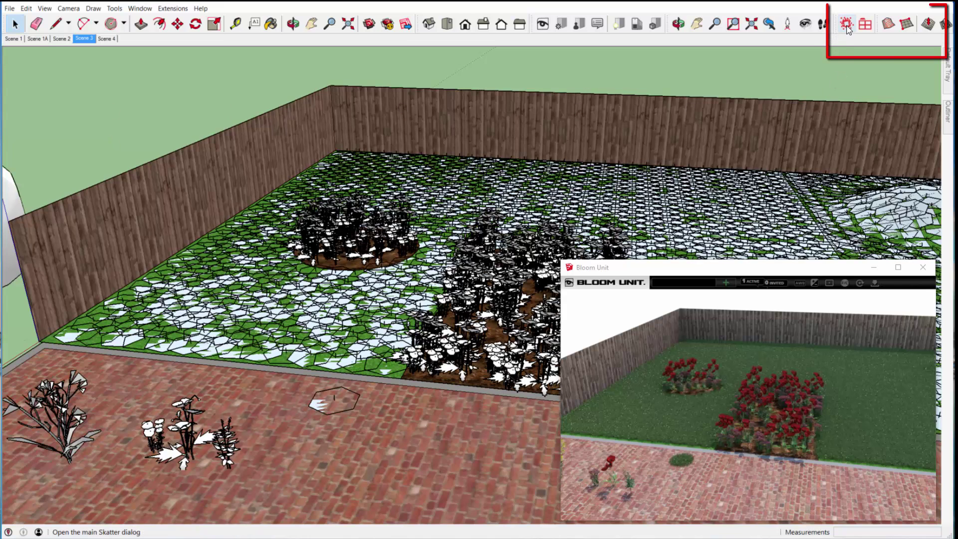
click(846, 23)
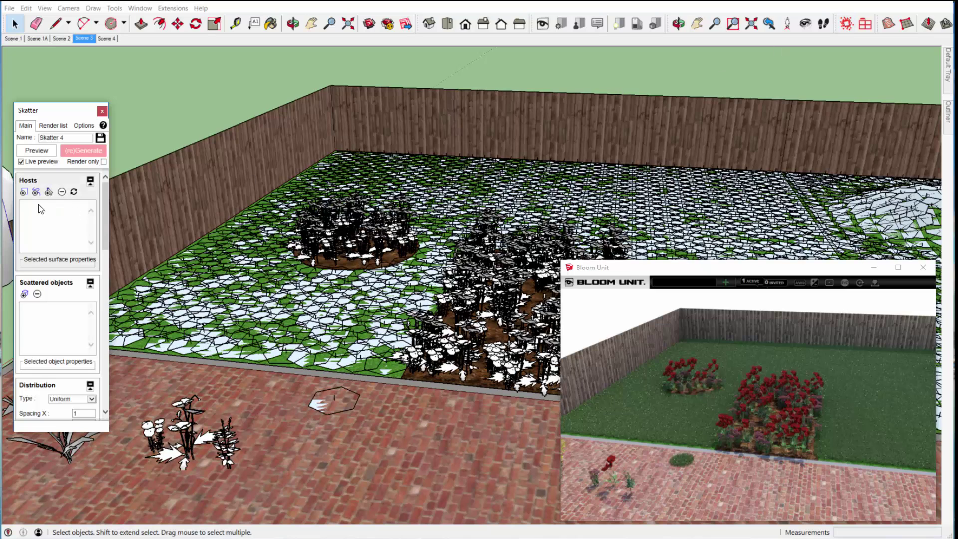
click(25, 192)
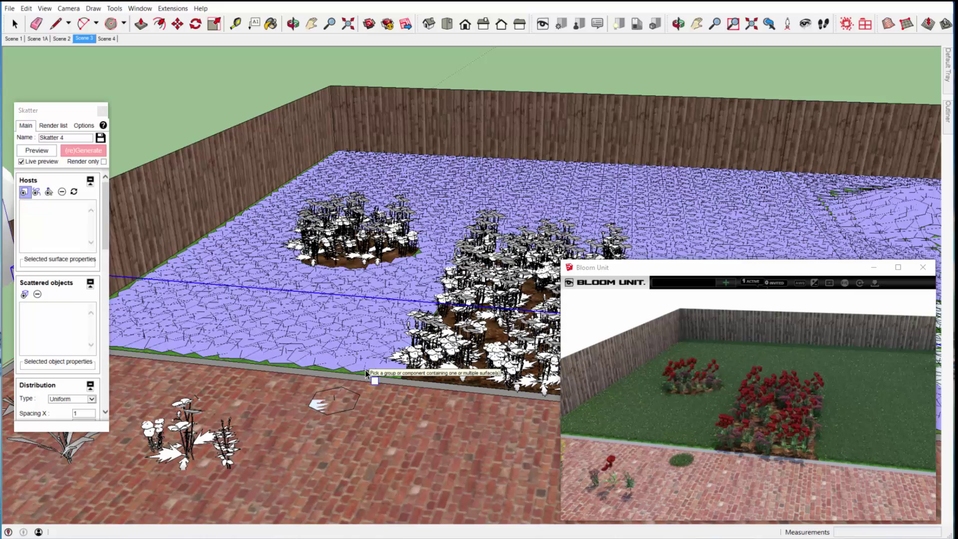
click(364, 372)
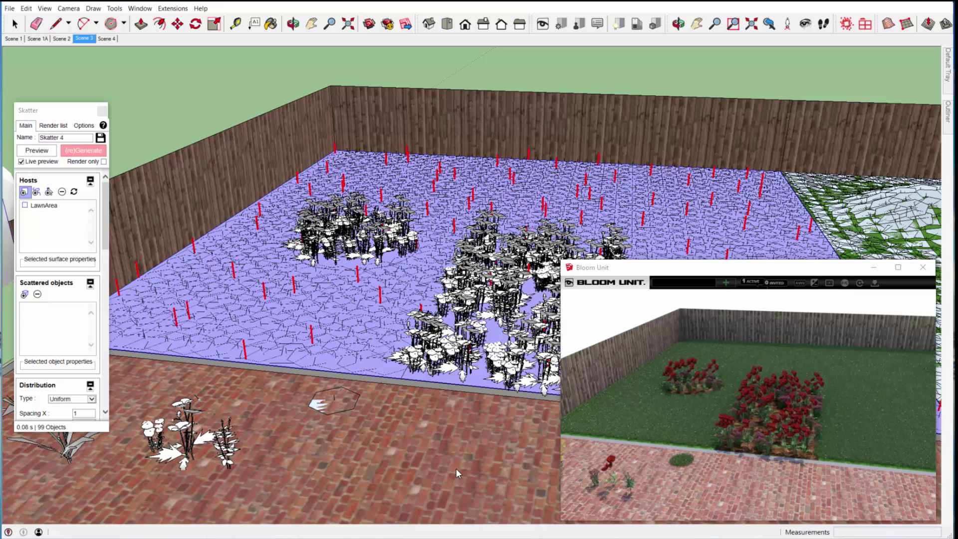
Add GardenBed01 and GardenBed02 as Exclude areas
drag(106, 231, 107, 302)
scroll(75, 299, down, 2)
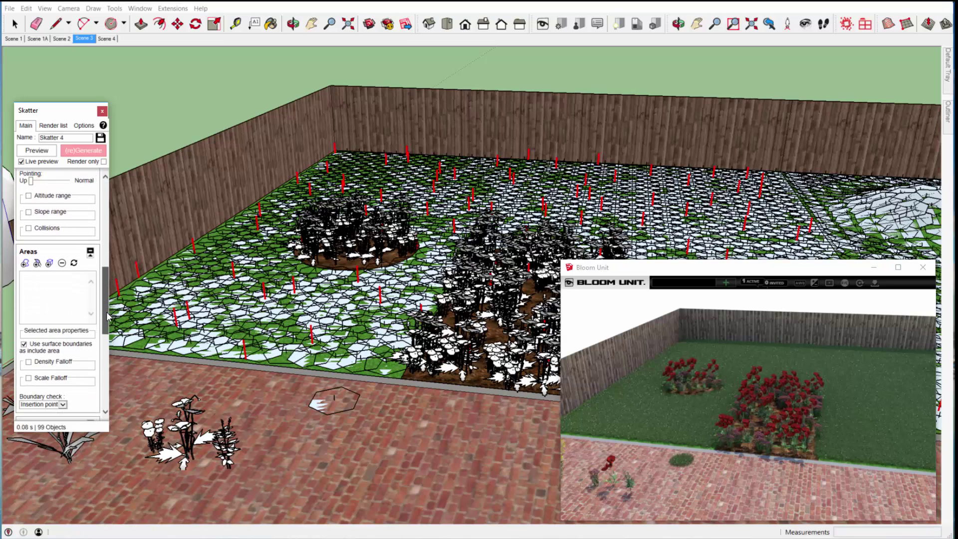
click(25, 257)
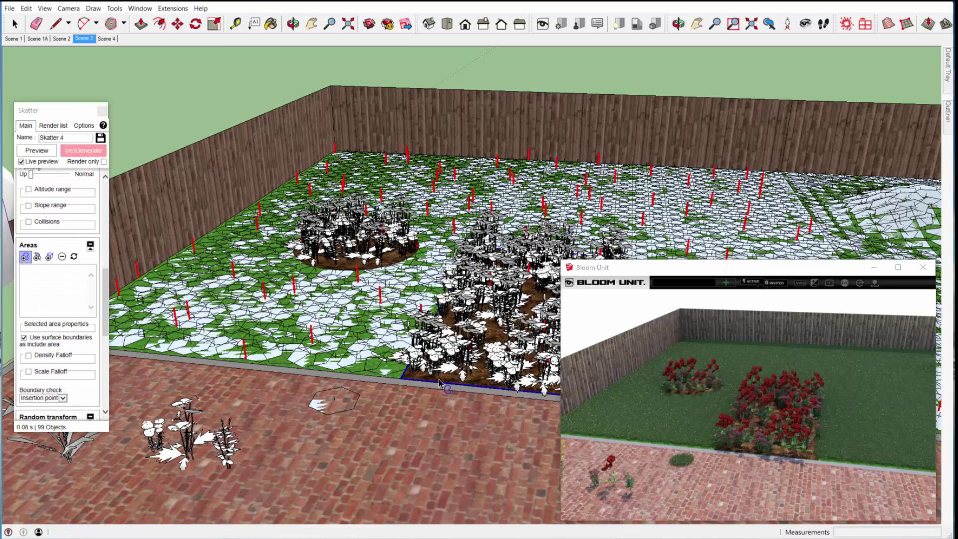
click(550, 480)
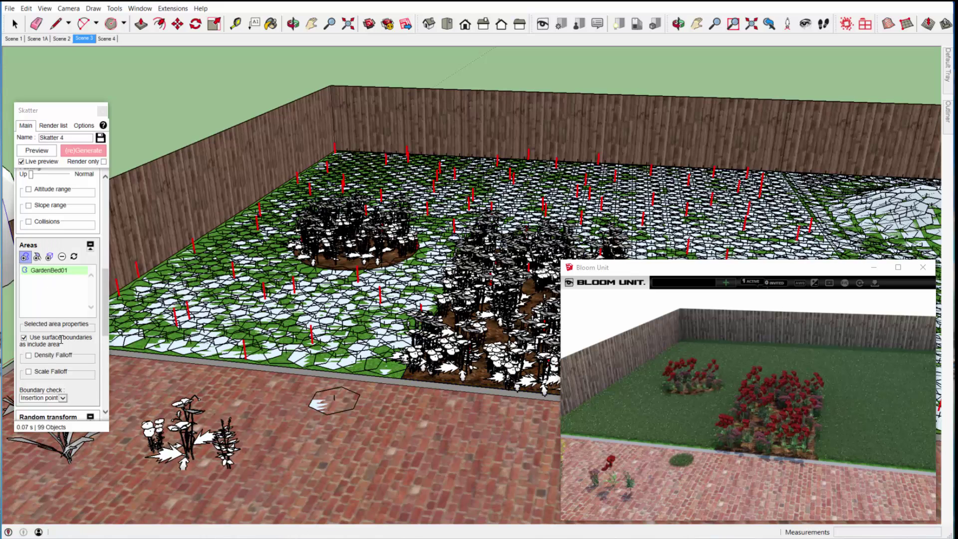
click(48, 270)
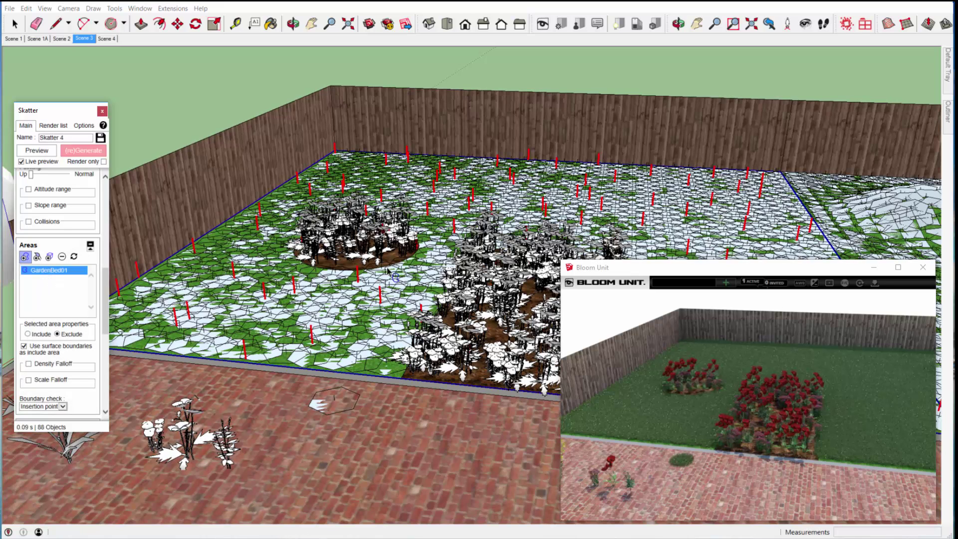
click(389, 270)
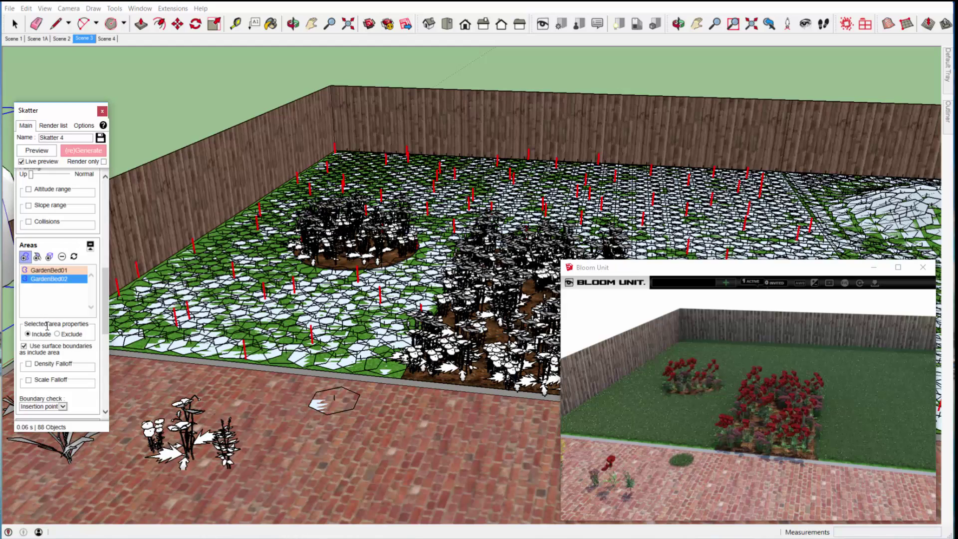
click(58, 334)
Choose plant AM124_129 as the scattered object
scroll(105, 293, up, 10)
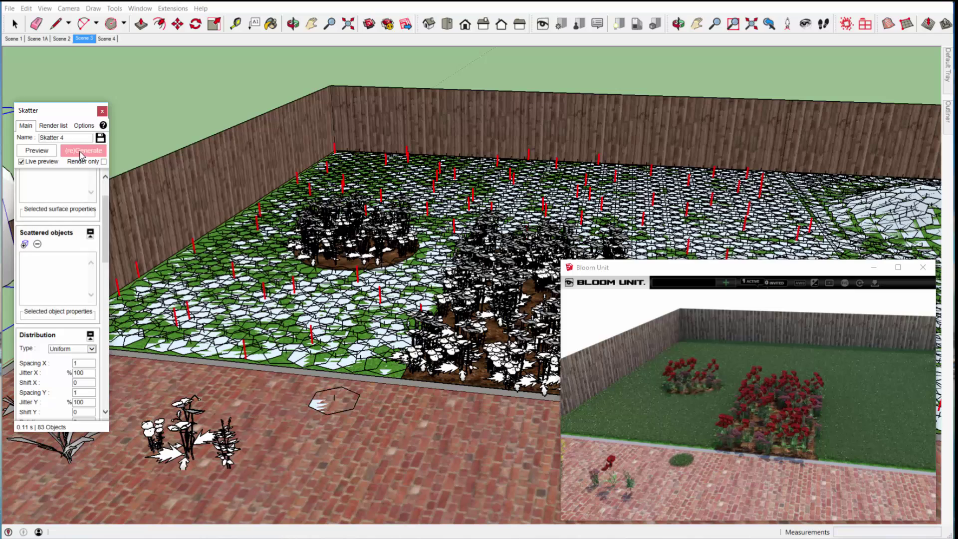
drag(55, 110, 142, 170)
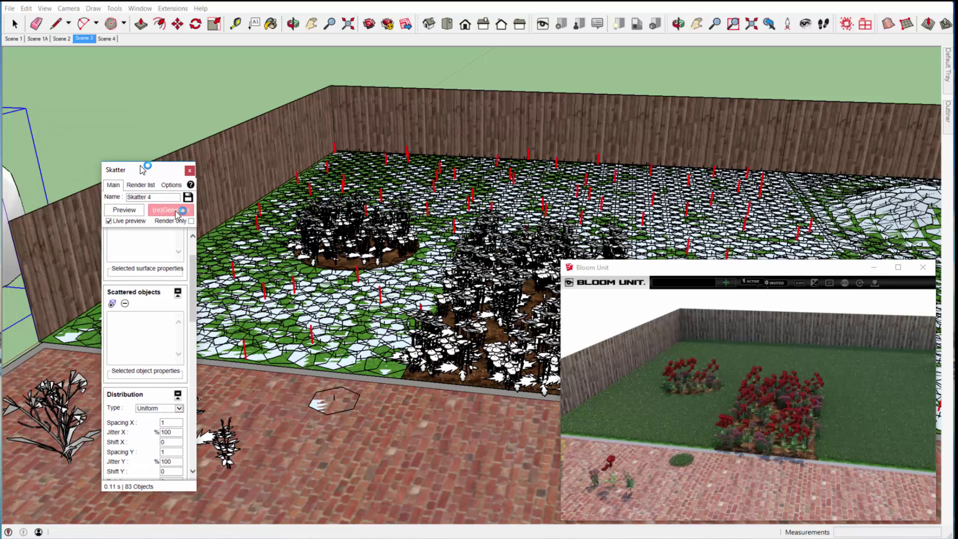
click(112, 302)
click(70, 417)
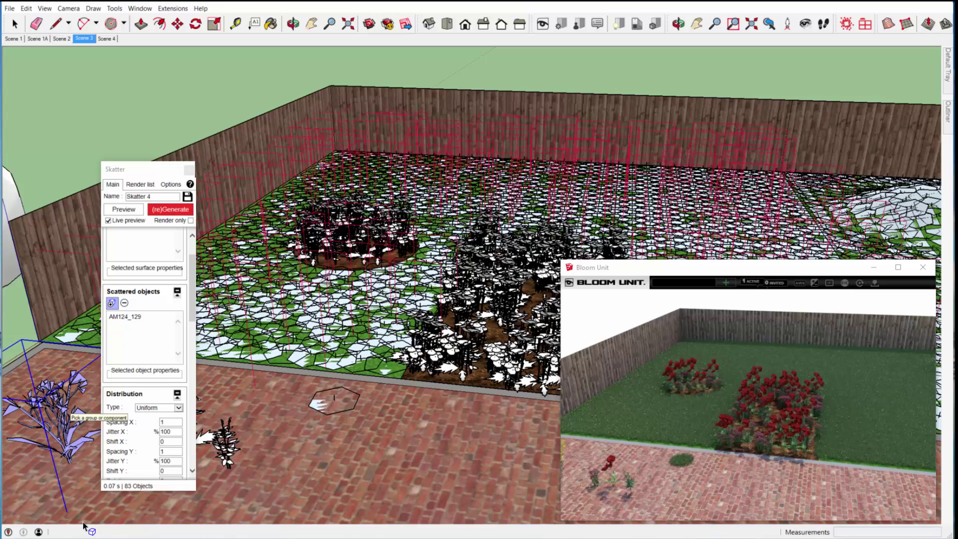
Generate the AM124_129 plants across the lawn and enable random rotation and scale
click(174, 212)
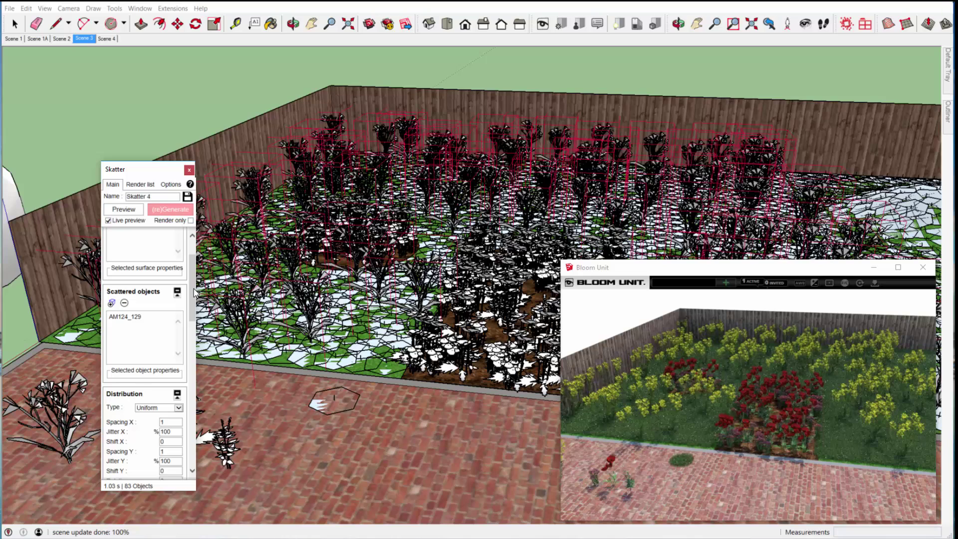
drag(194, 293, 193, 407)
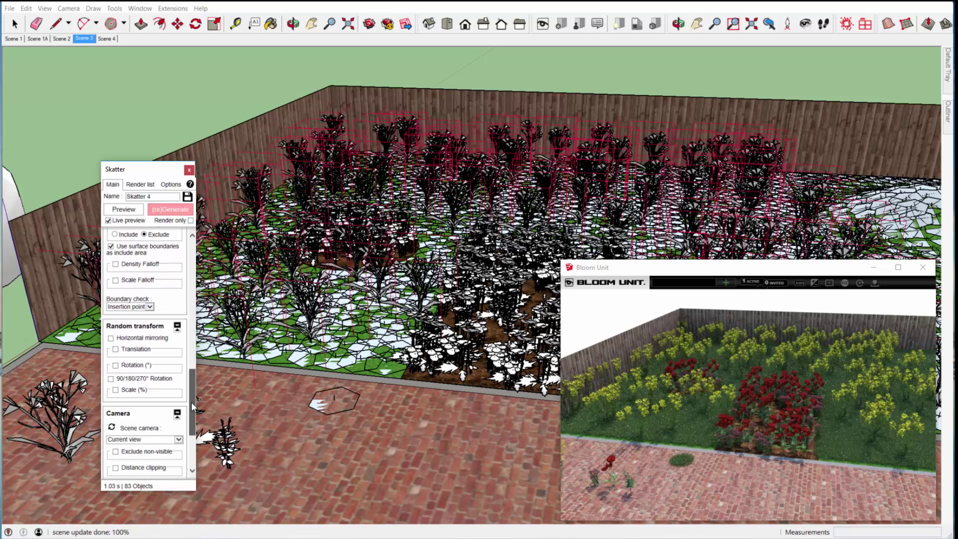
click(117, 367)
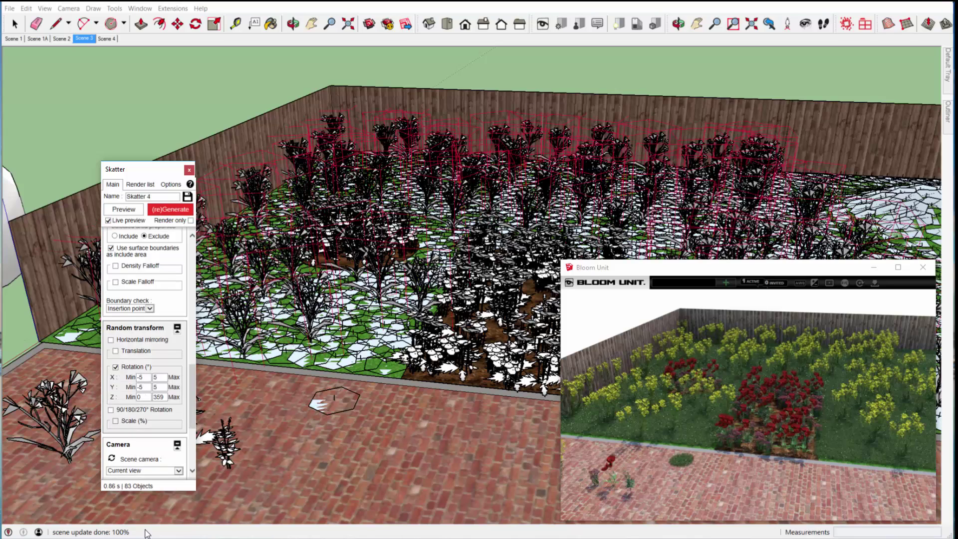
key(space)
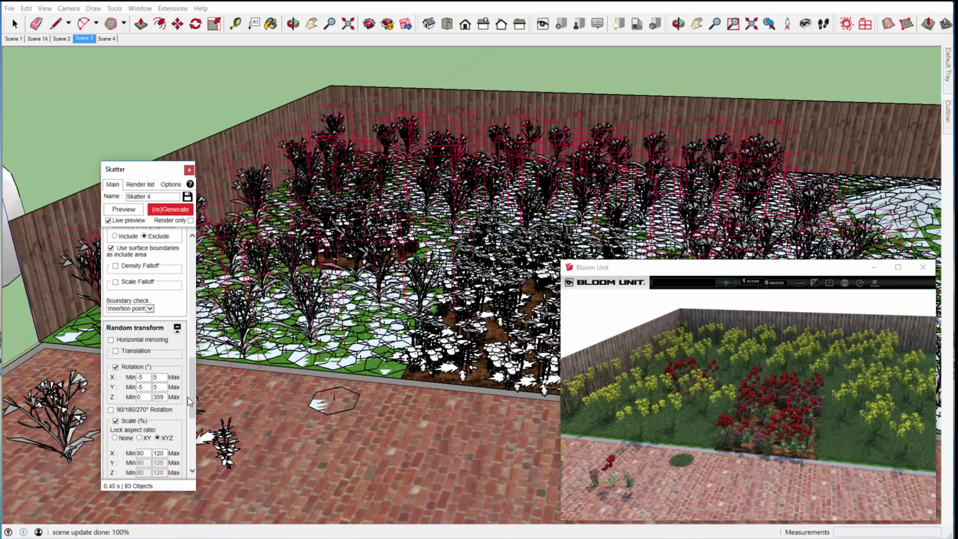
Set the random scale range to 50–150% and regenerate the plants
drag(194, 397, 192, 423)
double_click(141, 341)
text(50)
click(160, 341)
double_click(164, 340)
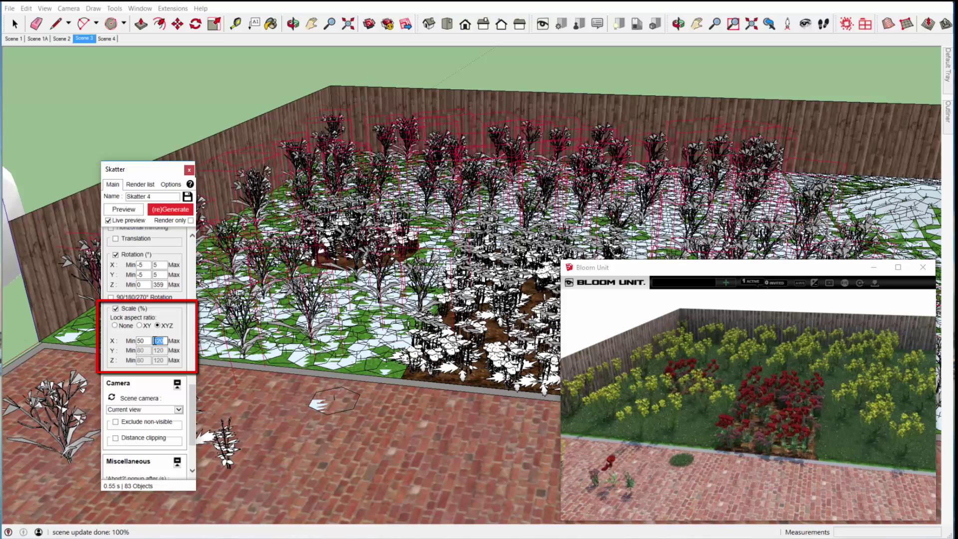
text(1)
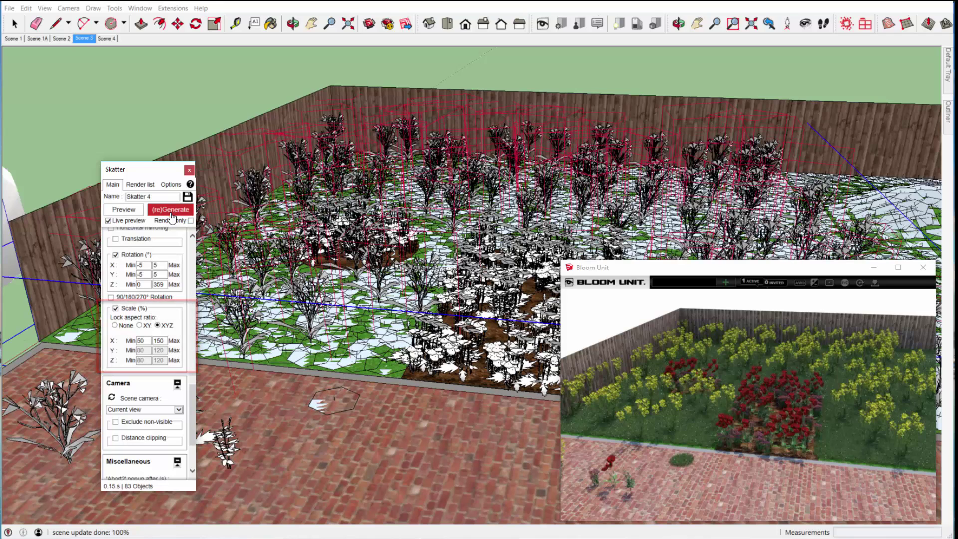
click(171, 213)
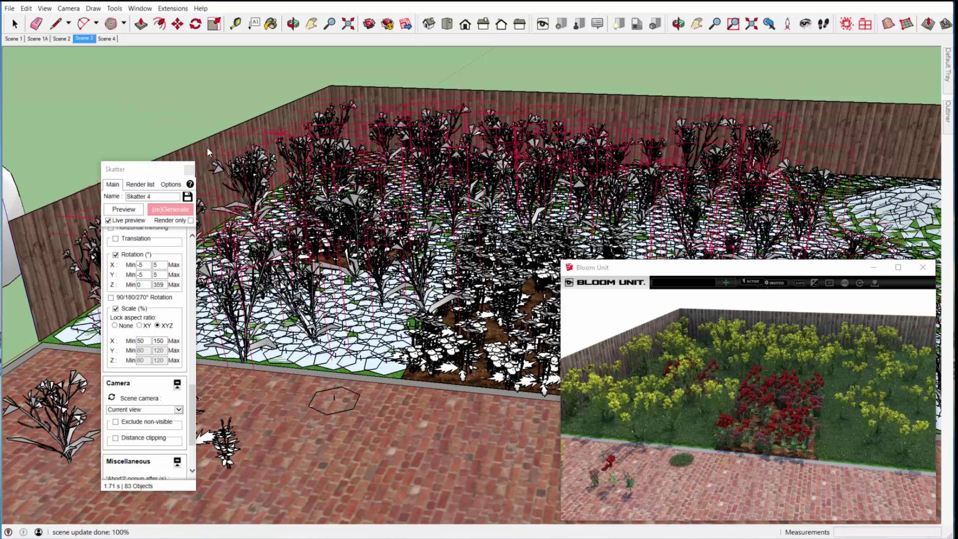
drag(190, 410, 190, 321)
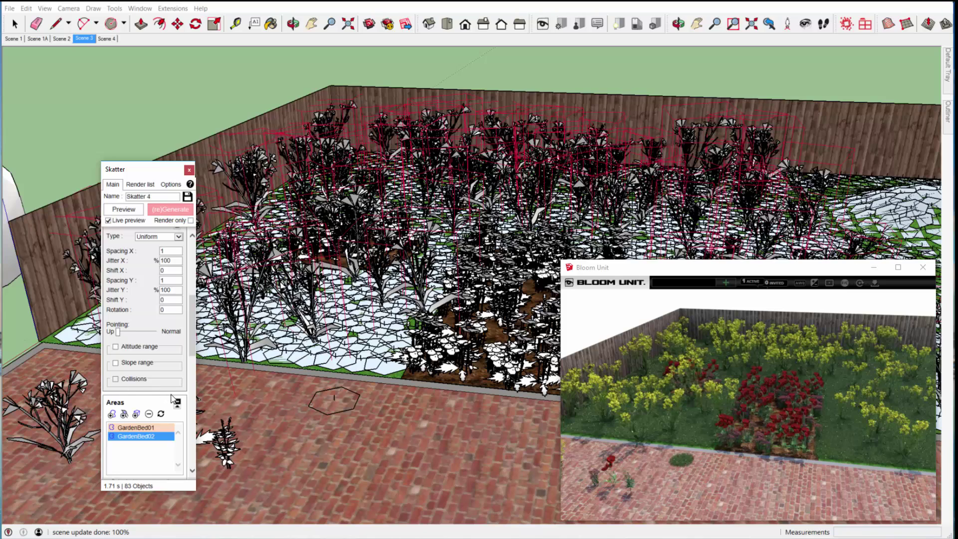
Enable Collisions with a 100% size multiplier and regenerate the lawn plants
click(115, 378)
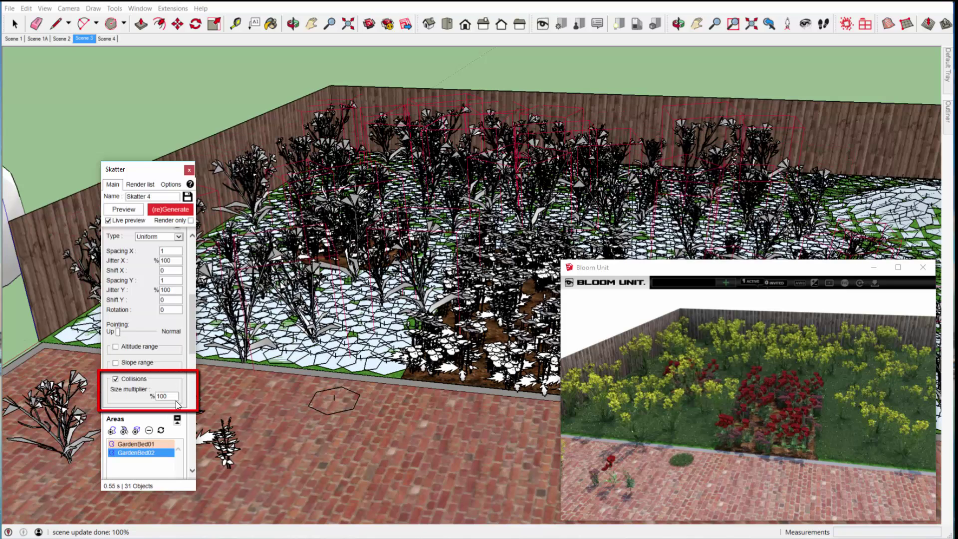
click(175, 210)
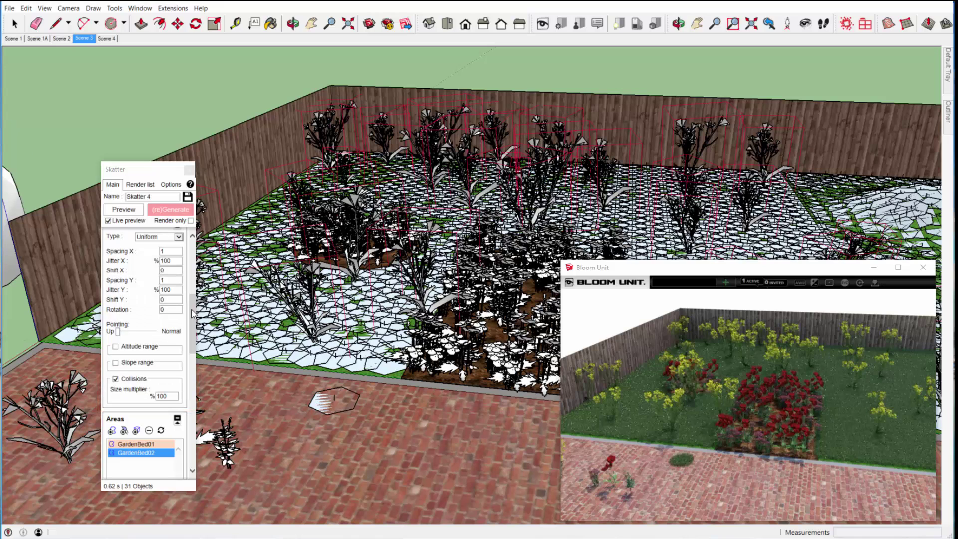
drag(194, 316, 195, 355)
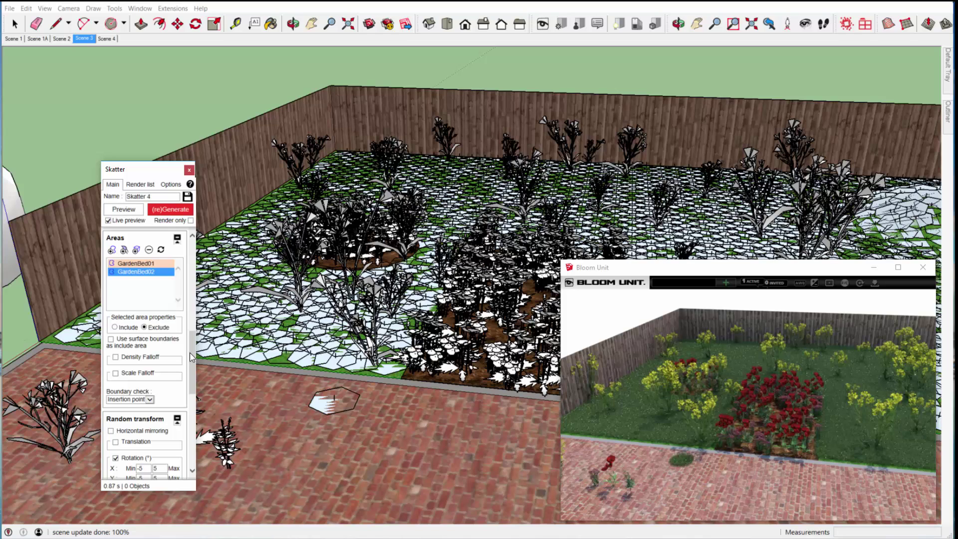
Paint an include strip along the left and back fences and regenerate 13 AM124_129 plants
click(170, 210)
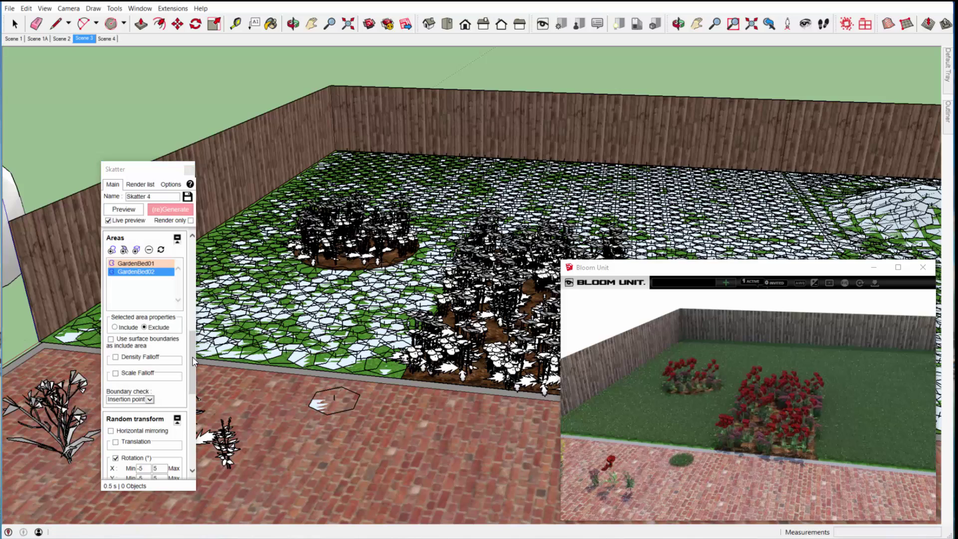
drag(193, 361, 194, 345)
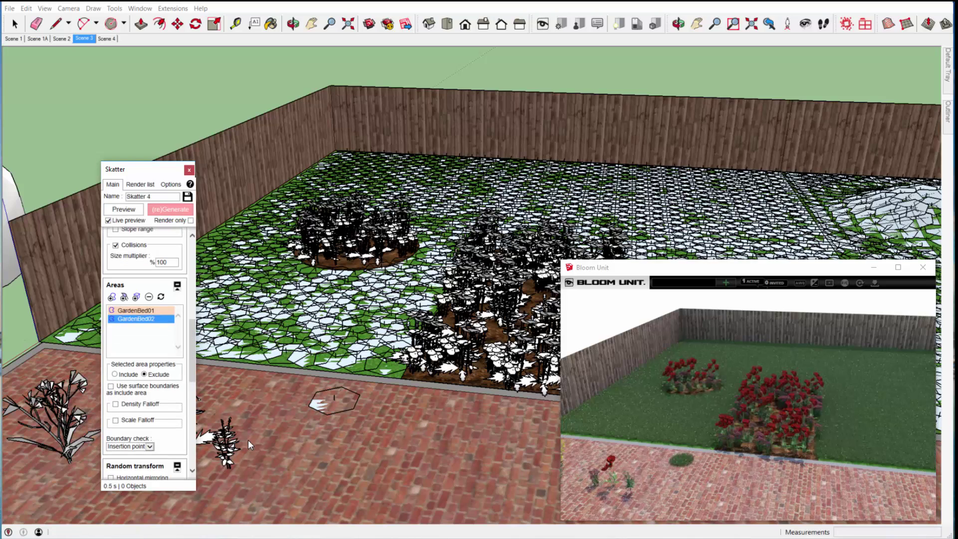
click(122, 298)
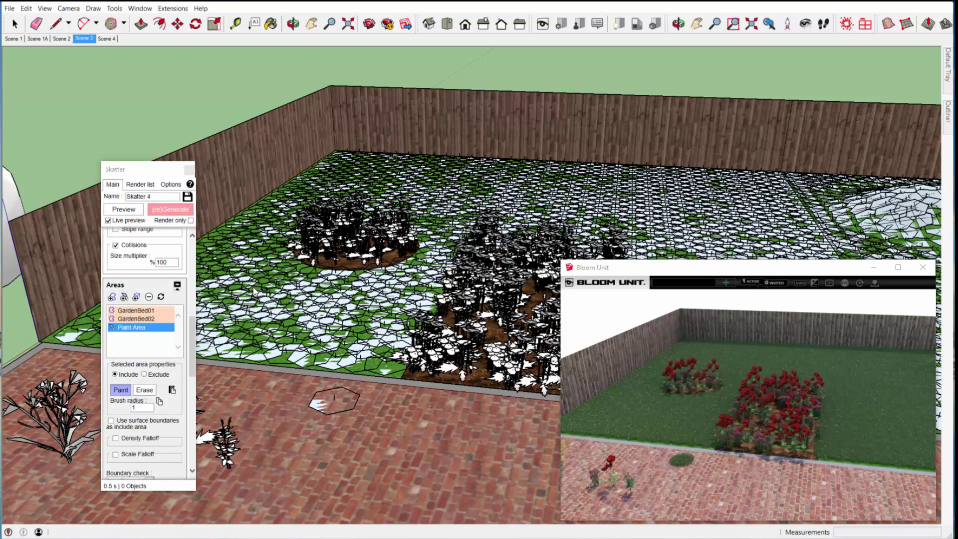
mouse_move(151, 170)
mouse_down()
mouse_move(164, 181)
mouse_move(88, 229)
mouse_move(57, 229)
mouse_up()
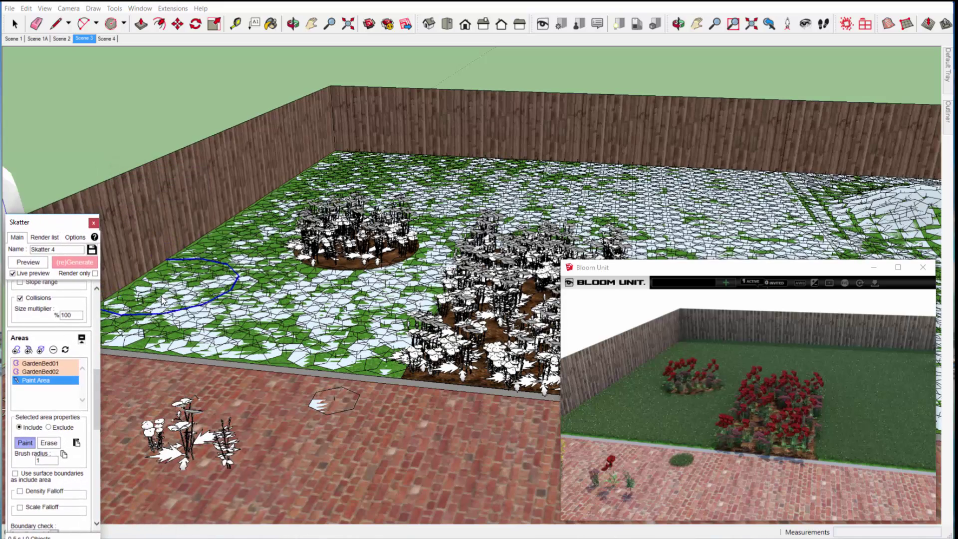
mouse_move(162, 301)
mouse_down()
mouse_move(198, 263)
mouse_move(347, 166)
mouse_move(575, 176)
mouse_up()
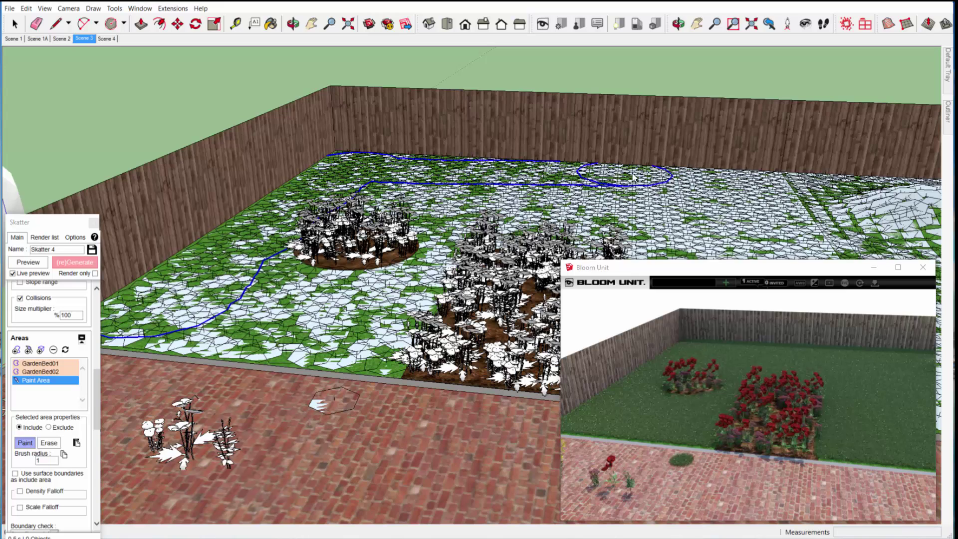
mouse_move(644, 175)
mouse_down()
mouse_move(776, 191)
mouse_move(770, 202)
mouse_move(743, 202)
mouse_move(390, 182)
mouse_up()
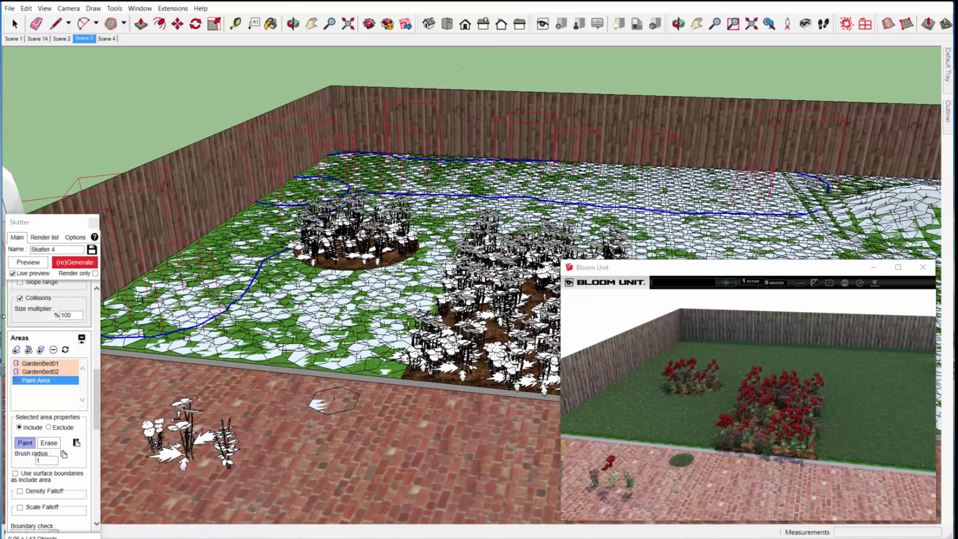
click(75, 262)
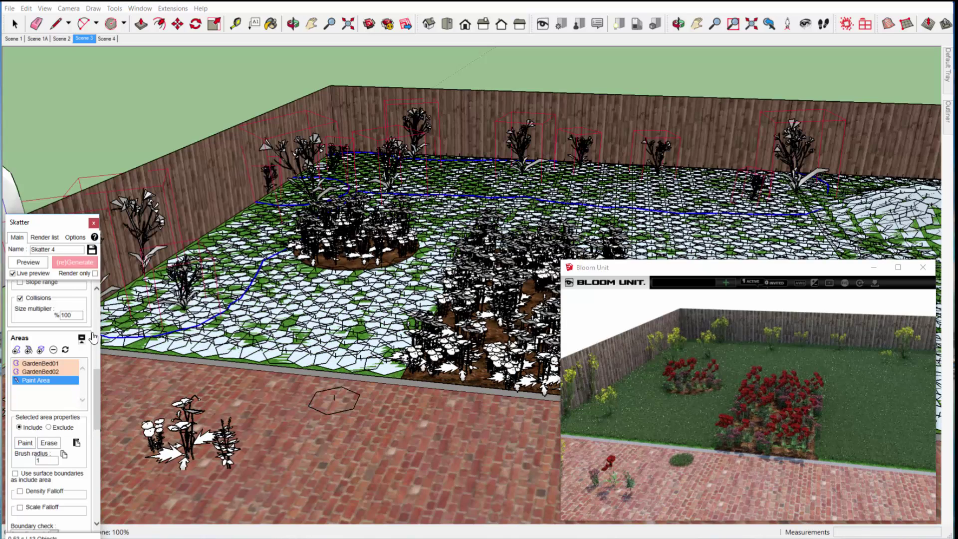
Add three picked lawn points as hosts and generate plants at them
drag(99, 405, 95, 325)
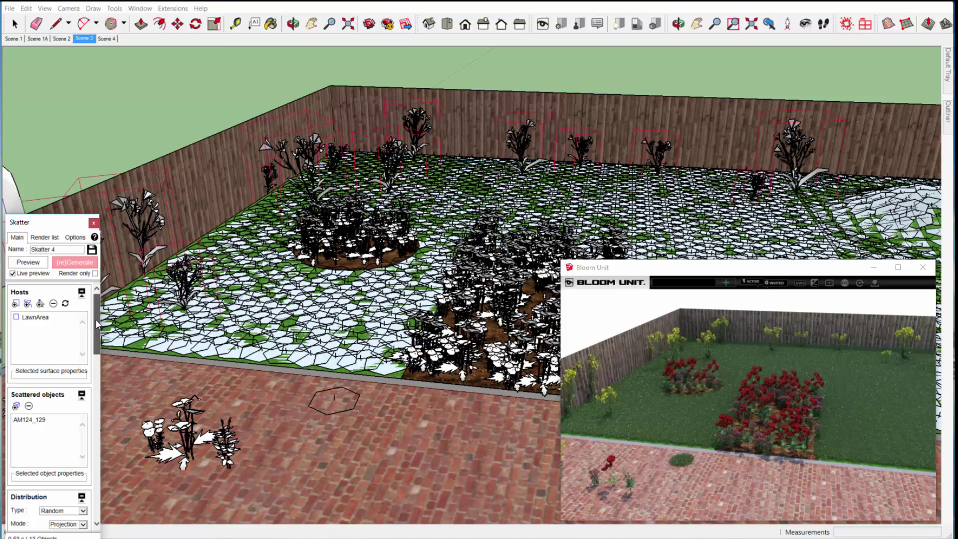
click(39, 304)
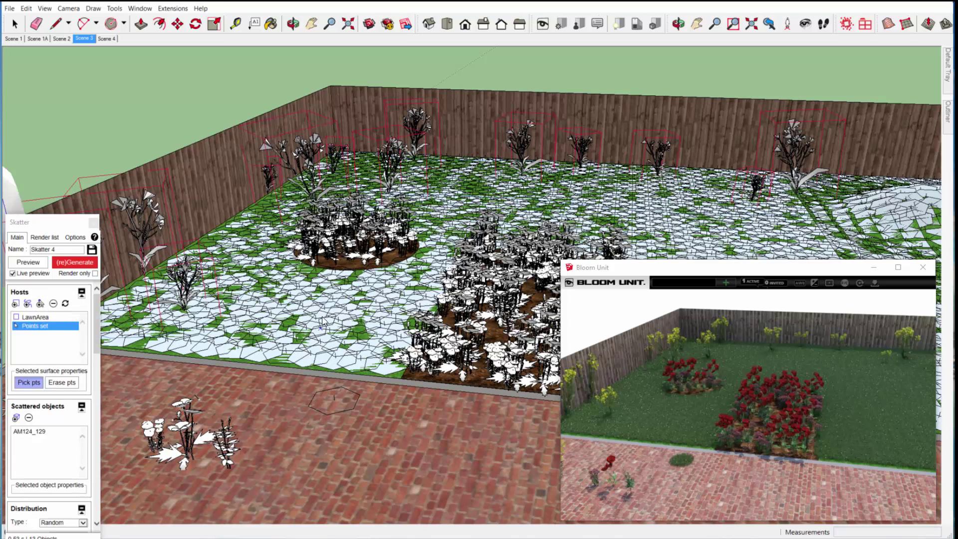
click(270, 310)
click(450, 204)
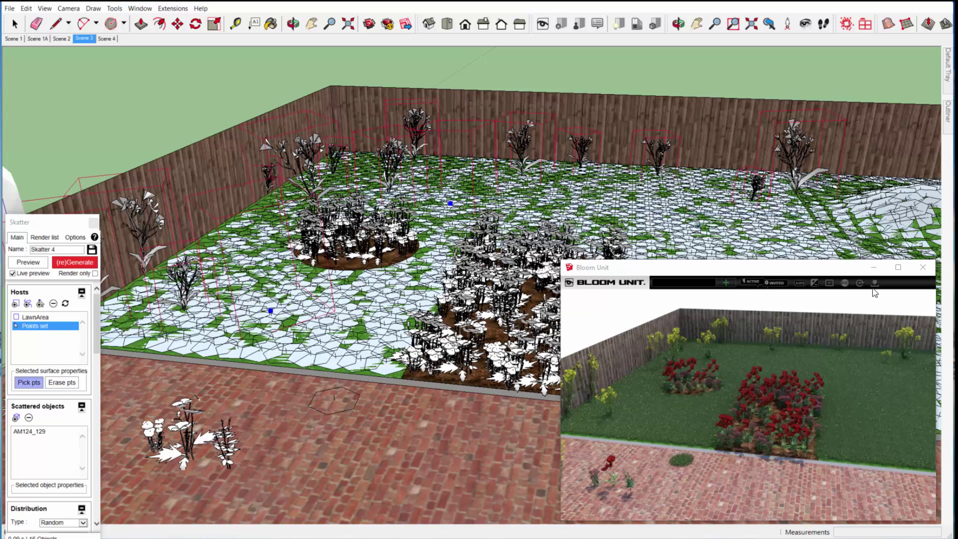
click(698, 226)
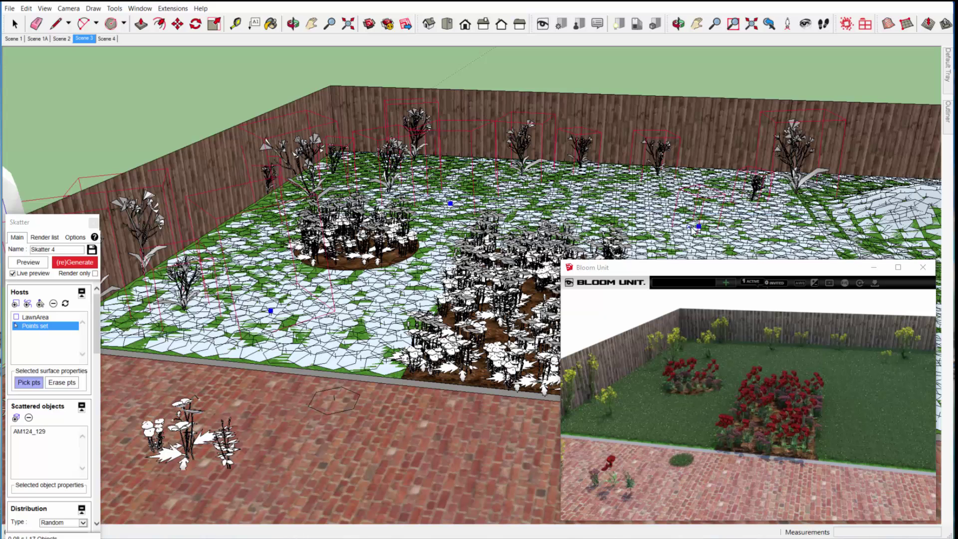
click(77, 263)
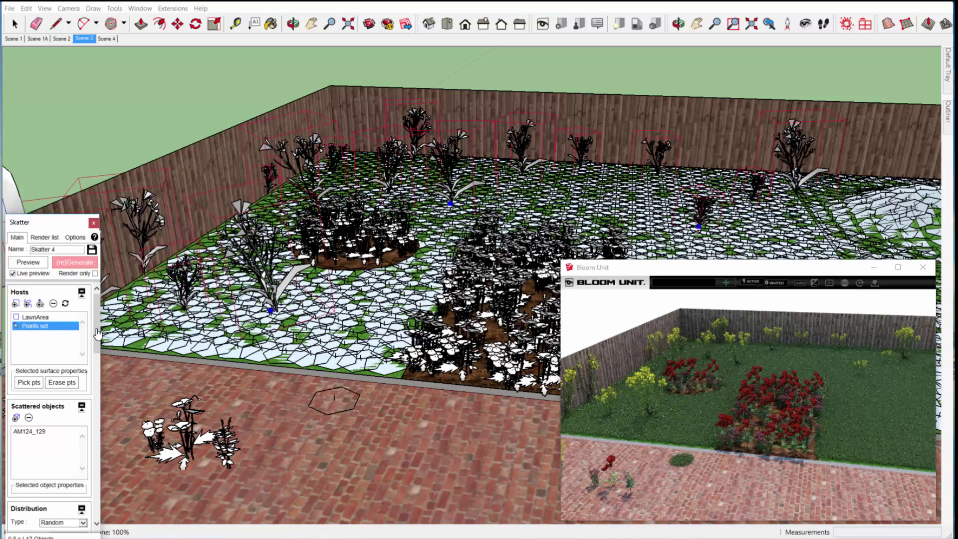
Move one plant inside the Skatter 4 group about 0.76m further into the lawn
key(space)
click(272, 299)
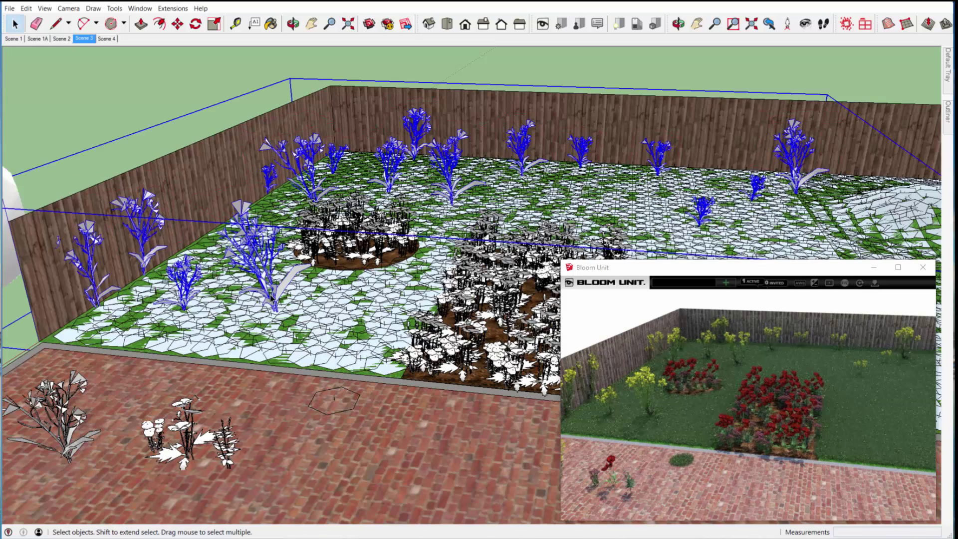
double_click(339, 375)
click(274, 305)
key(m)
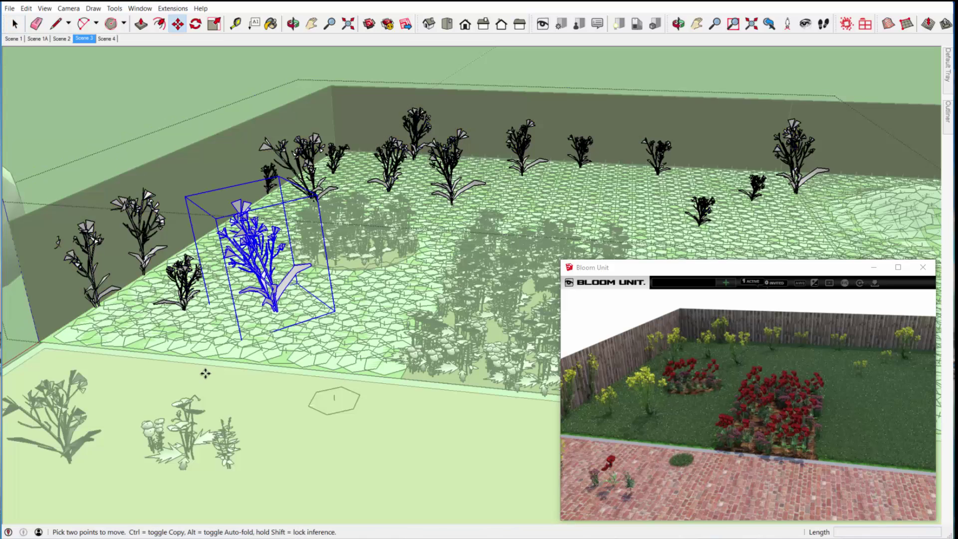
click(185, 377)
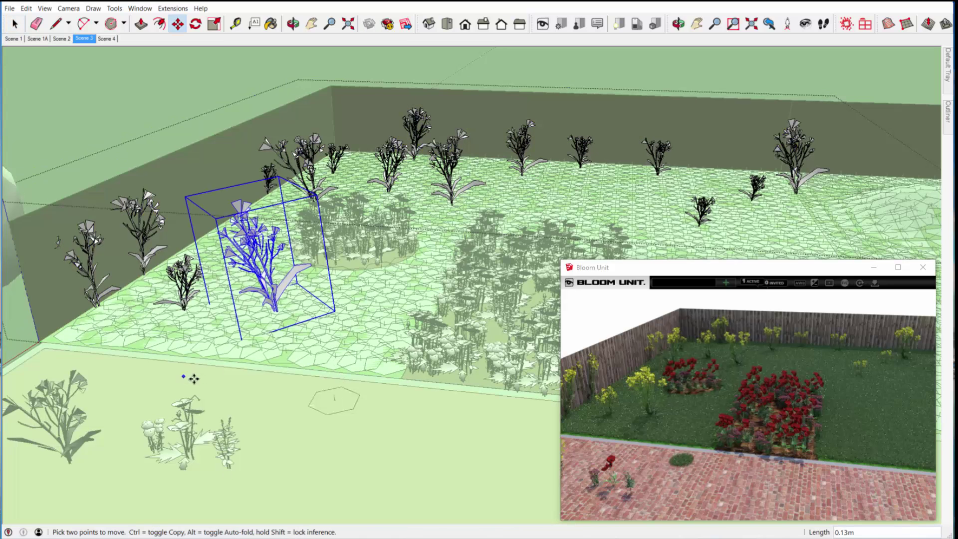
click(247, 391)
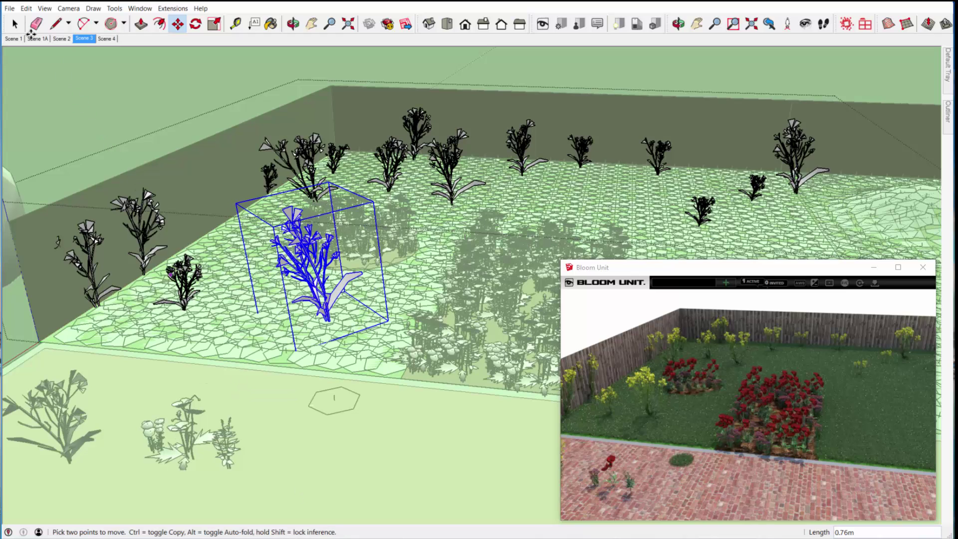
click(16, 24)
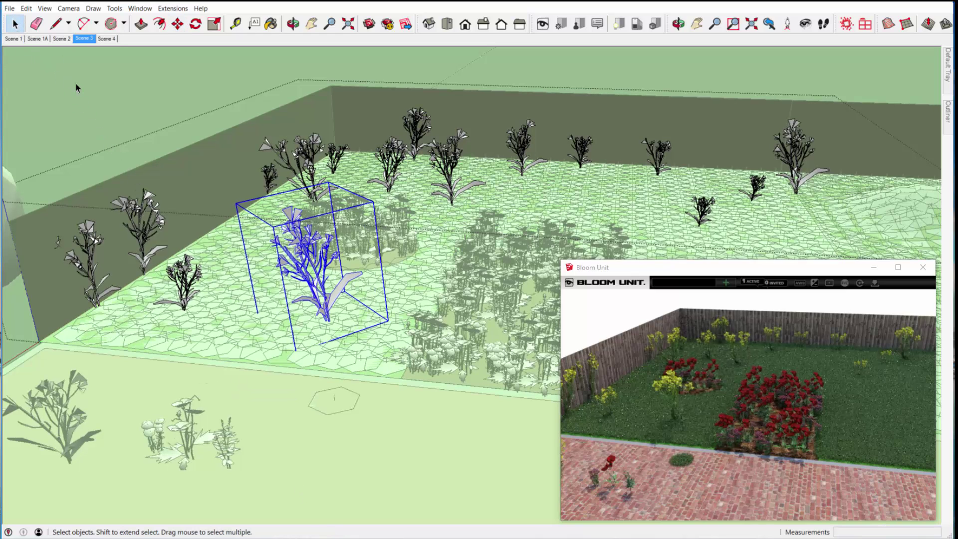
Move the tree from the patio onto the lawn beside the fence
click(95, 116)
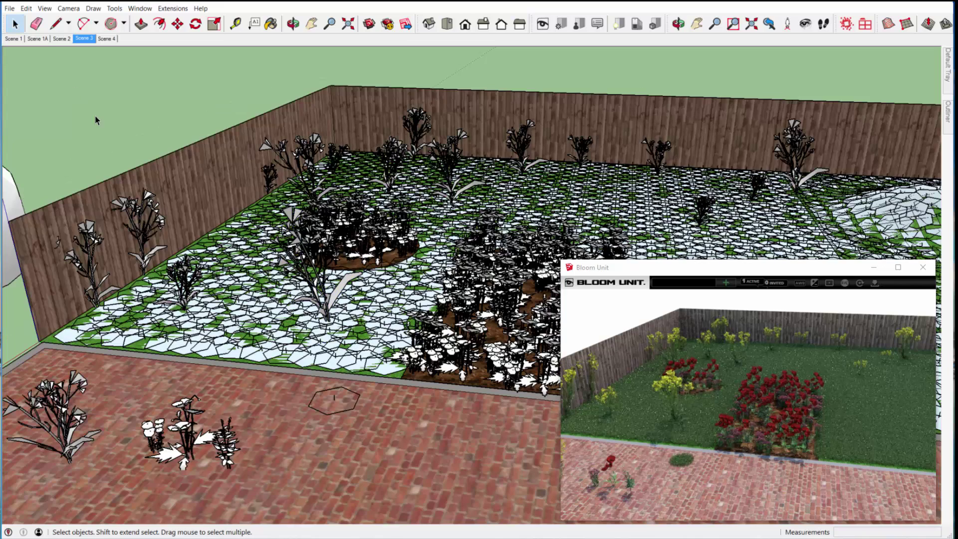
key(m)
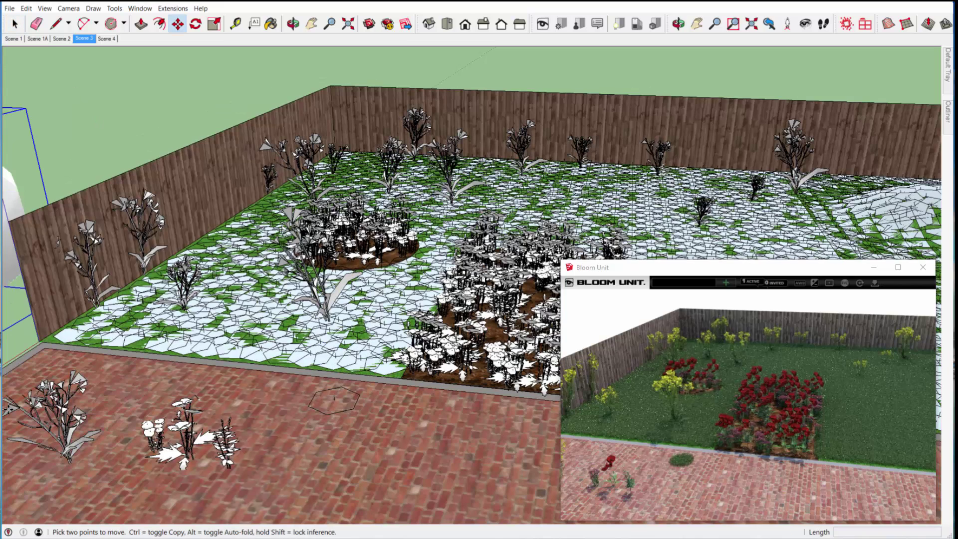
click(39, 492)
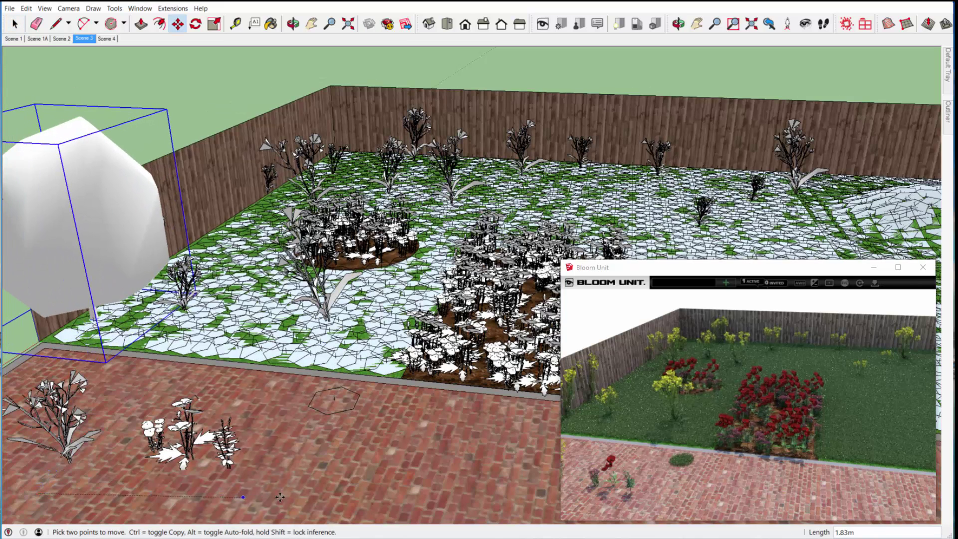
click(484, 452)
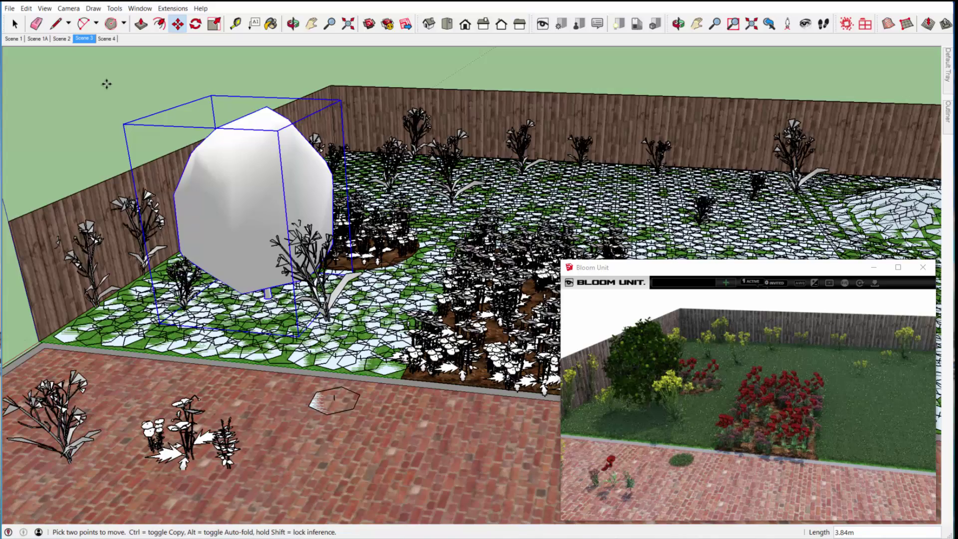
Place two copies of the tree along the back edge of the garden
scroll(106, 84, down, 2)
middle_drag(107, 84, 170, 267)
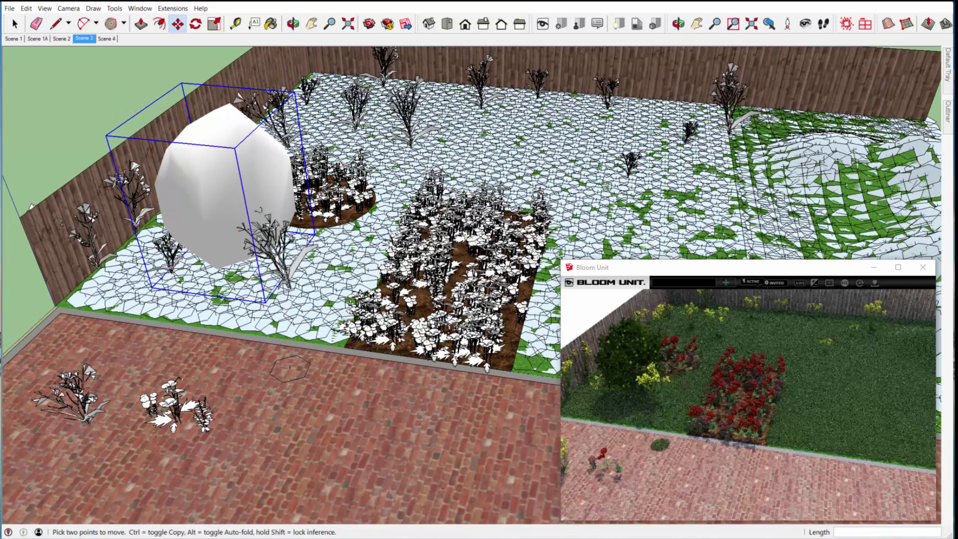
click(174, 490)
key(ctrl)
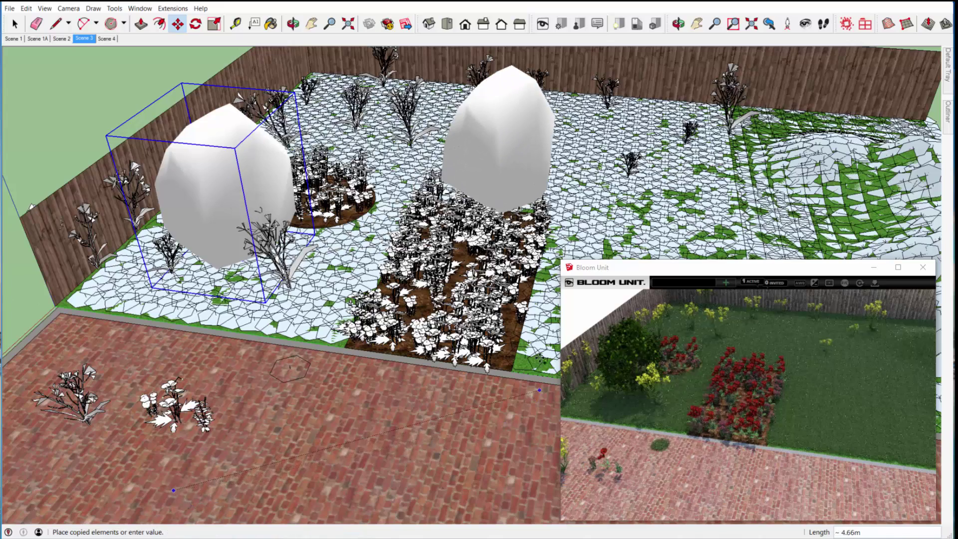
click(538, 399)
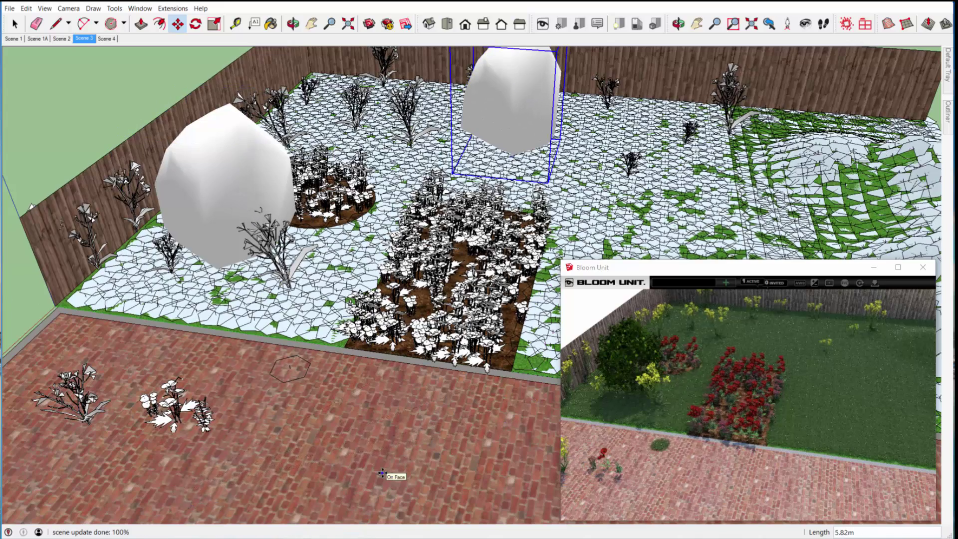
click(287, 410)
key(ctrl)
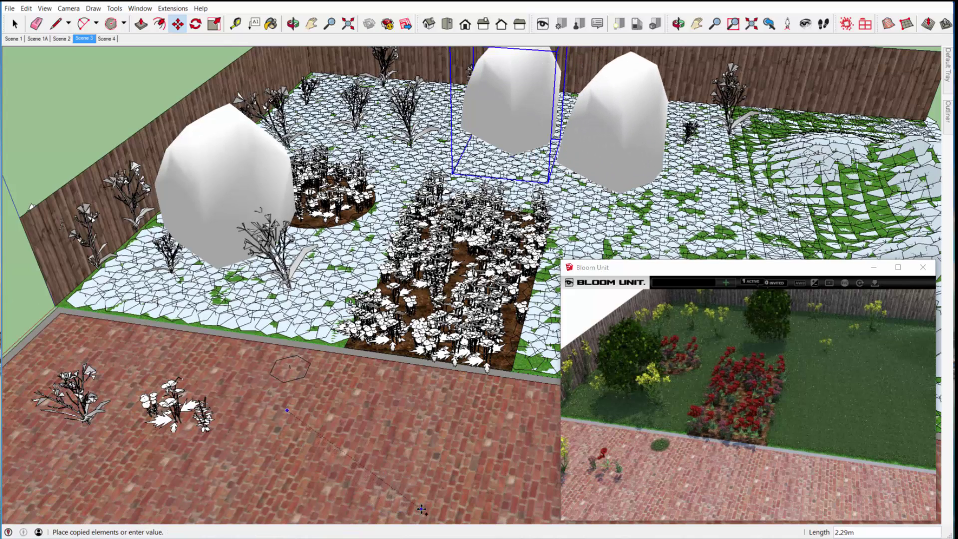
click(422, 508)
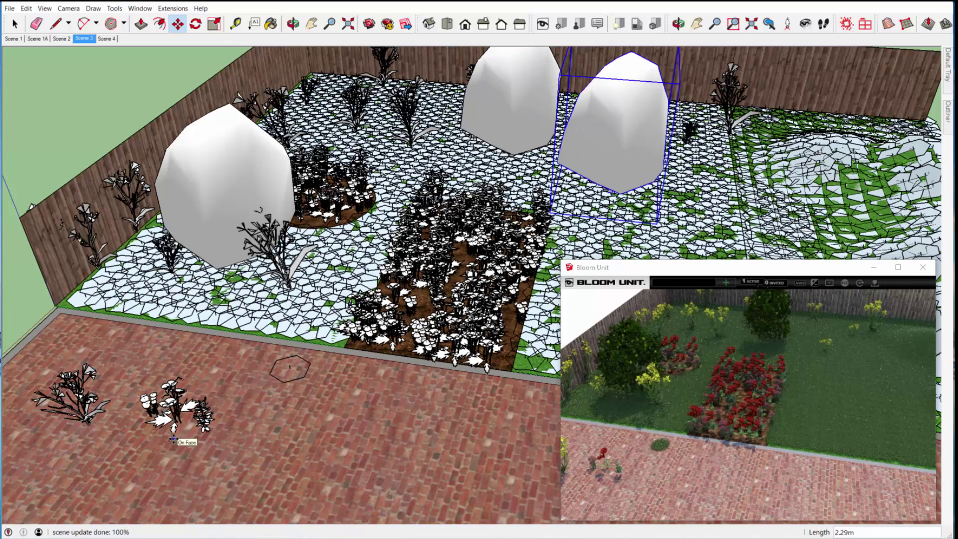
key(space)
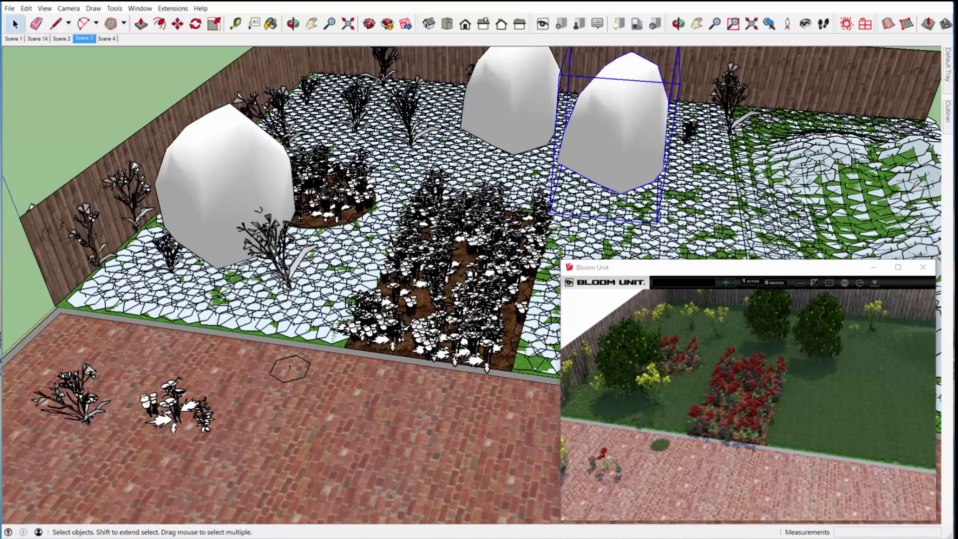
scroll(436, 333, up, 6)
Zoom in to a higher view of the rectangular flower bed and open its Skatter group's context menu
scroll(436, 334, up, 3)
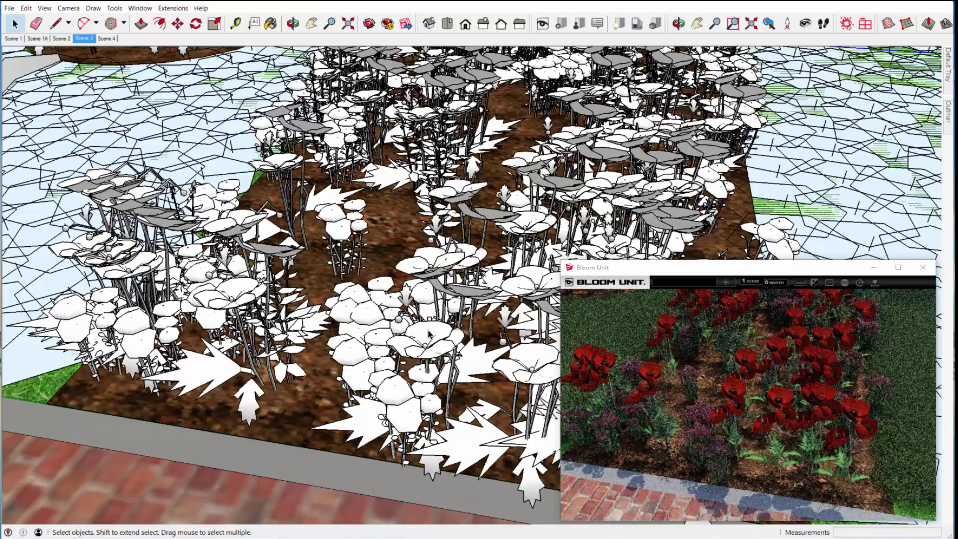
middle_drag(429, 336, 421, 297)
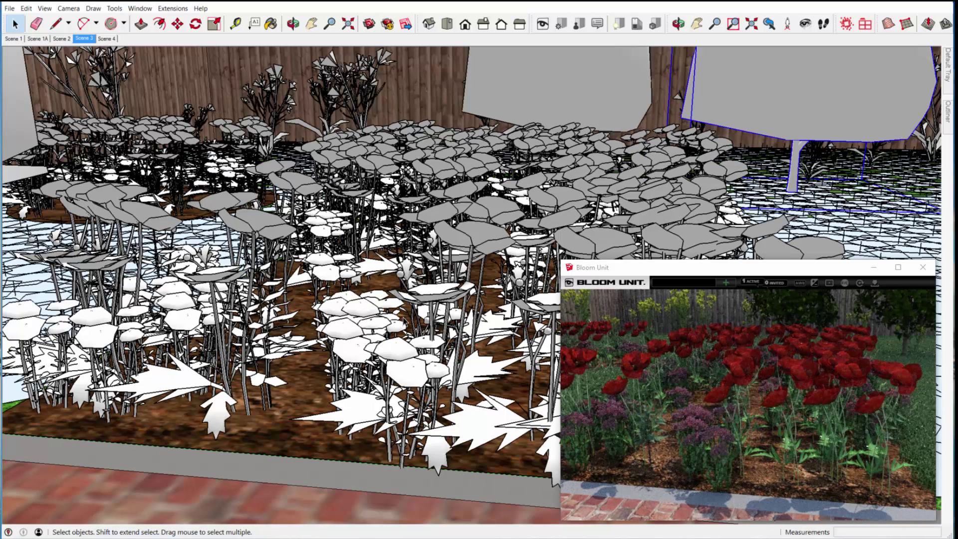
click(472, 247)
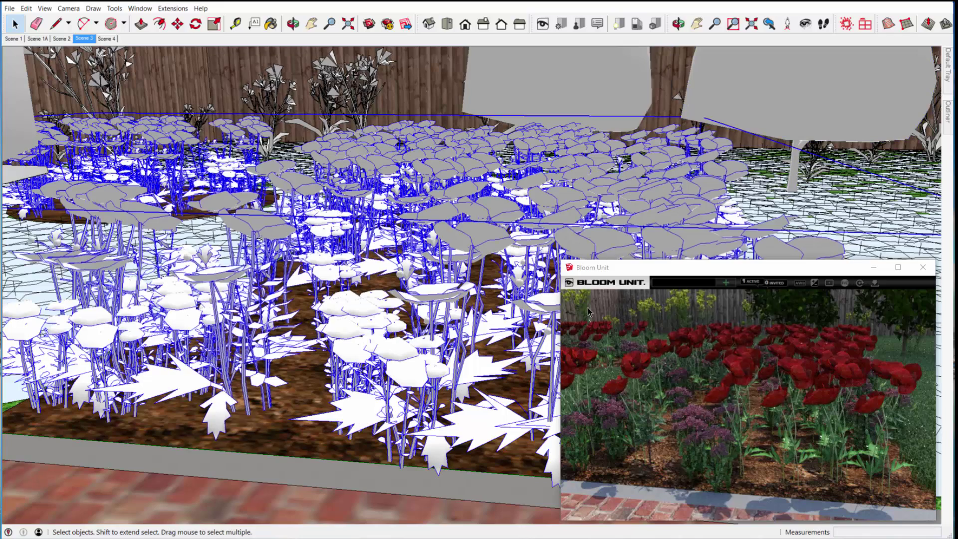
right_click(471, 244)
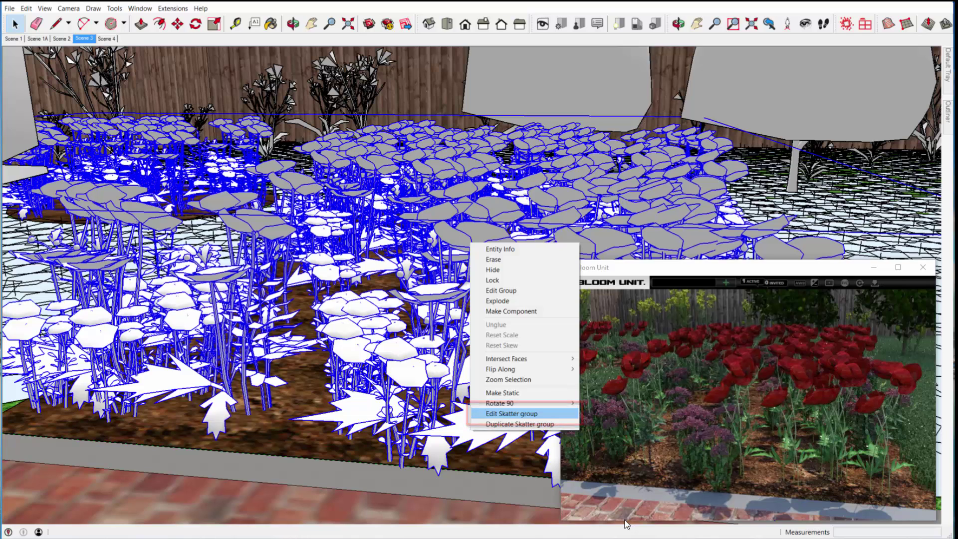
Enable Skatter random rotation for the flowers, then switch to Scene 4 and close the settings
key(Return)
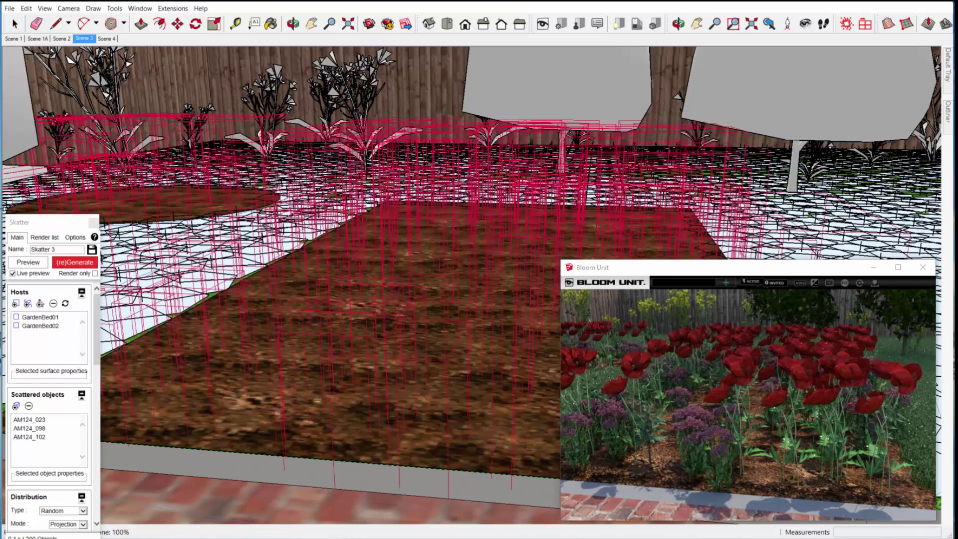
drag(41, 222, 167, 146)
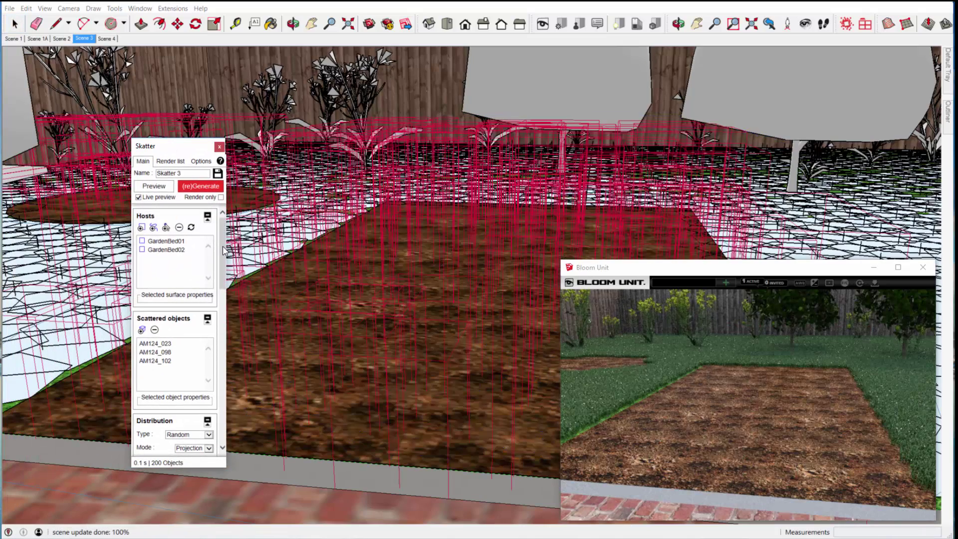
scroll(223, 275, down, 3)
drag(223, 275, 227, 362)
click(146, 359)
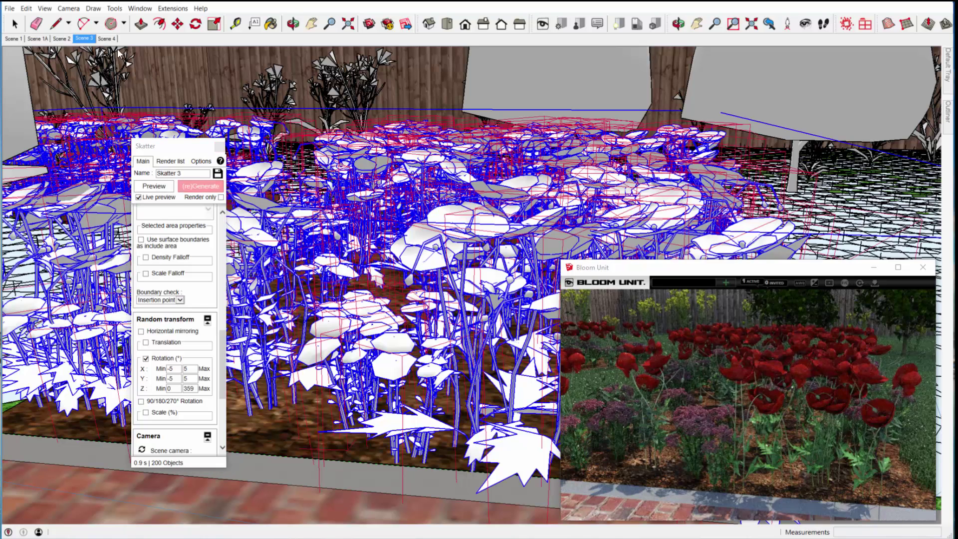
click(106, 38)
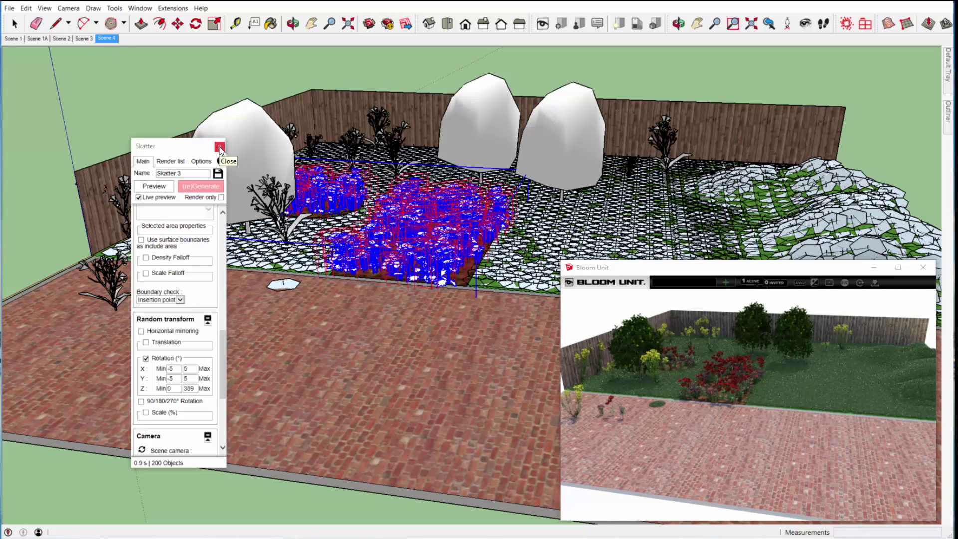
click(219, 148)
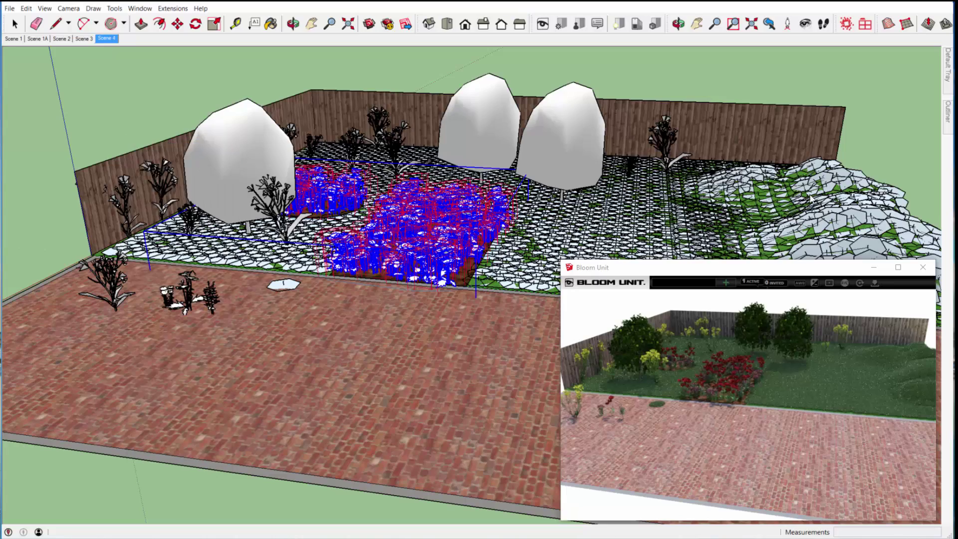